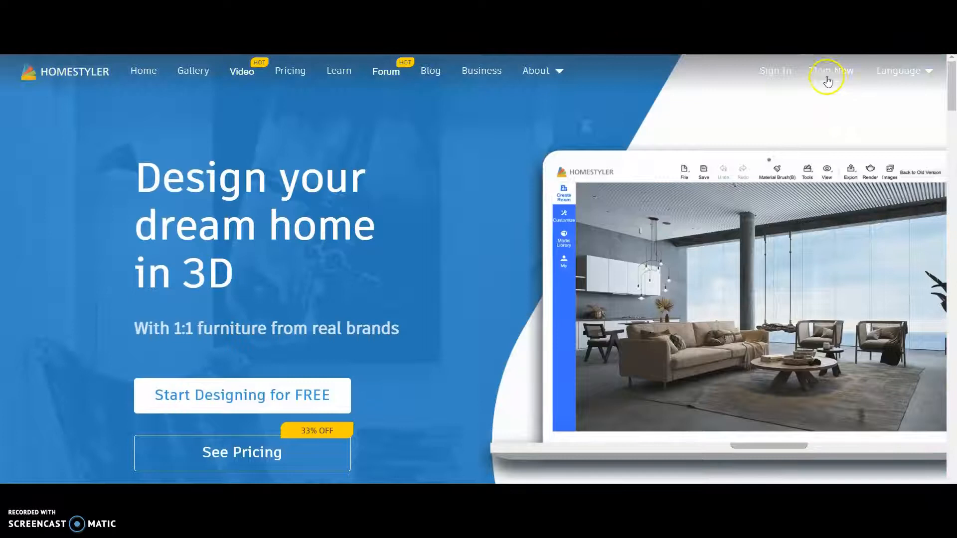
Step: Sign in to Homestyler with the existing school Google account, dismissing the sign-up form
click(819, 73)
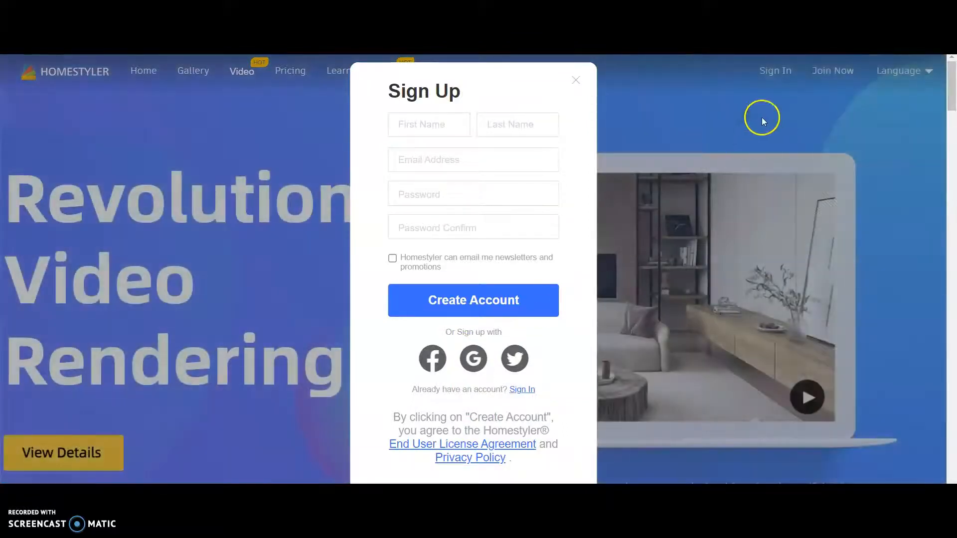
click(575, 80)
click(788, 69)
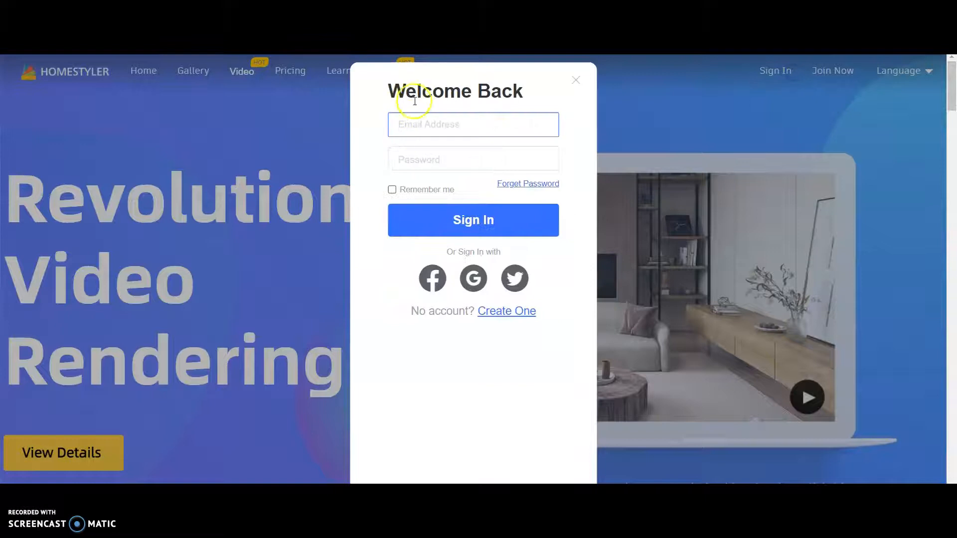
click(472, 279)
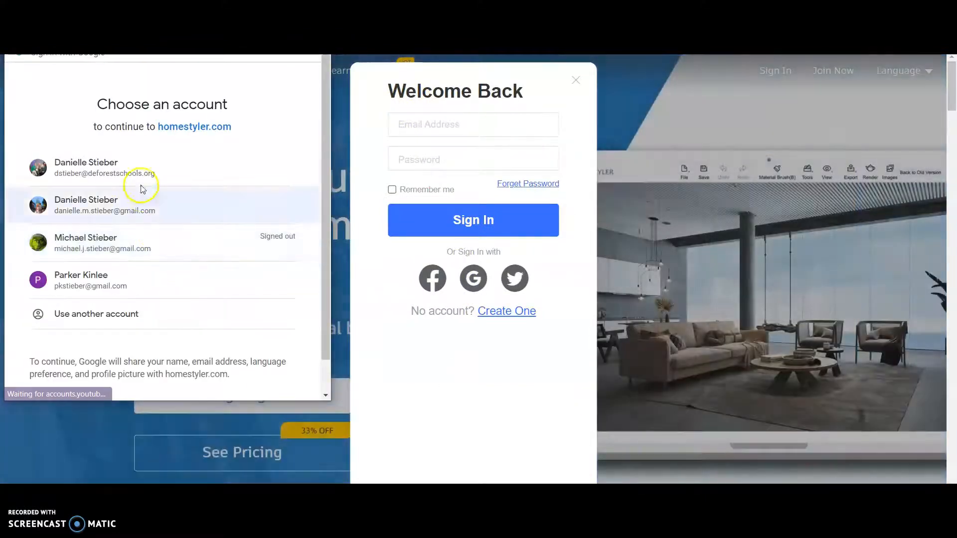
click(141, 175)
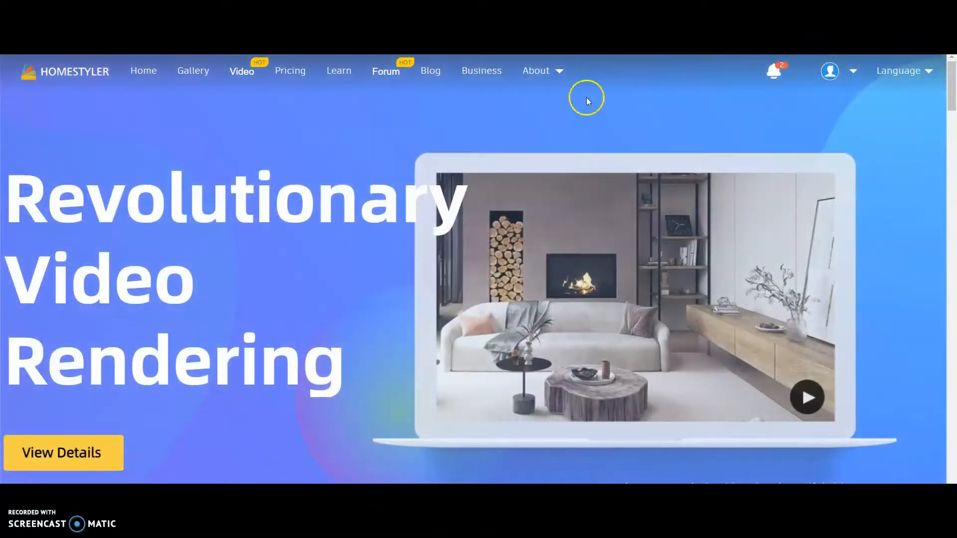
mouse_move(831, 72)
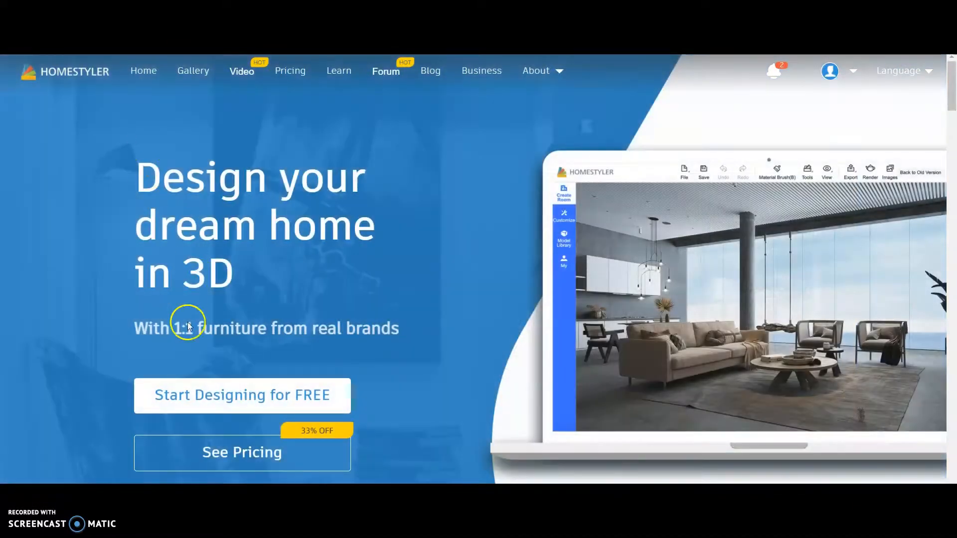
Step: Open the design editor, dismiss the promotional pop-up and start a new design from scratch
click(210, 394)
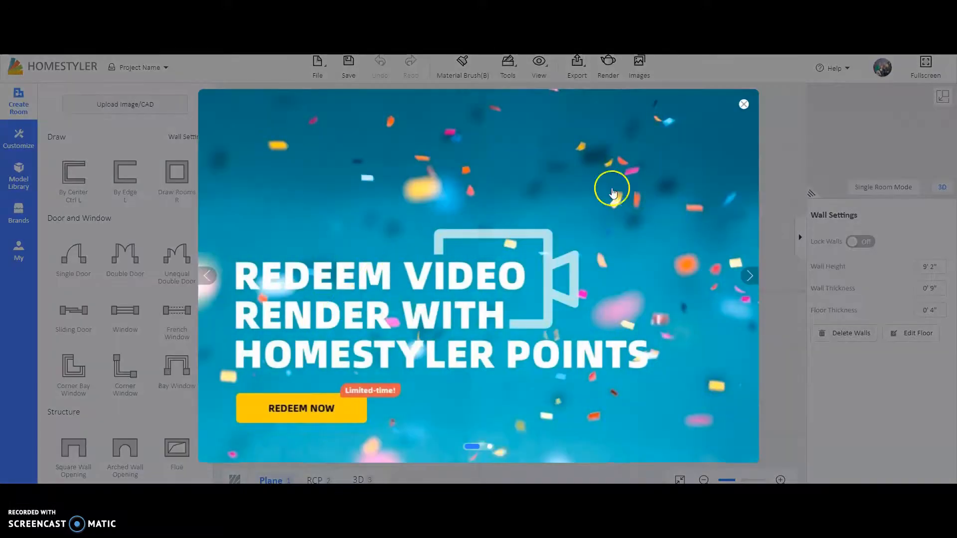
click(744, 104)
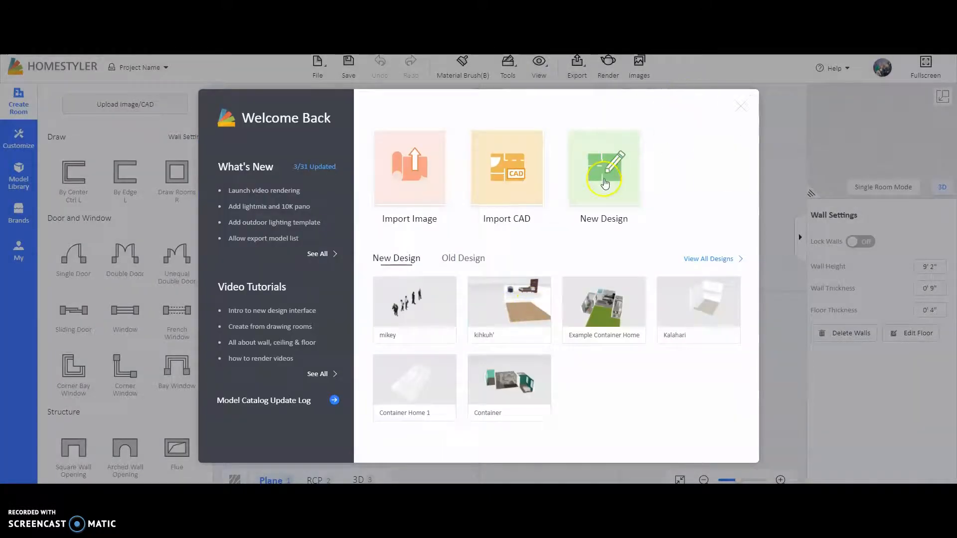
click(604, 184)
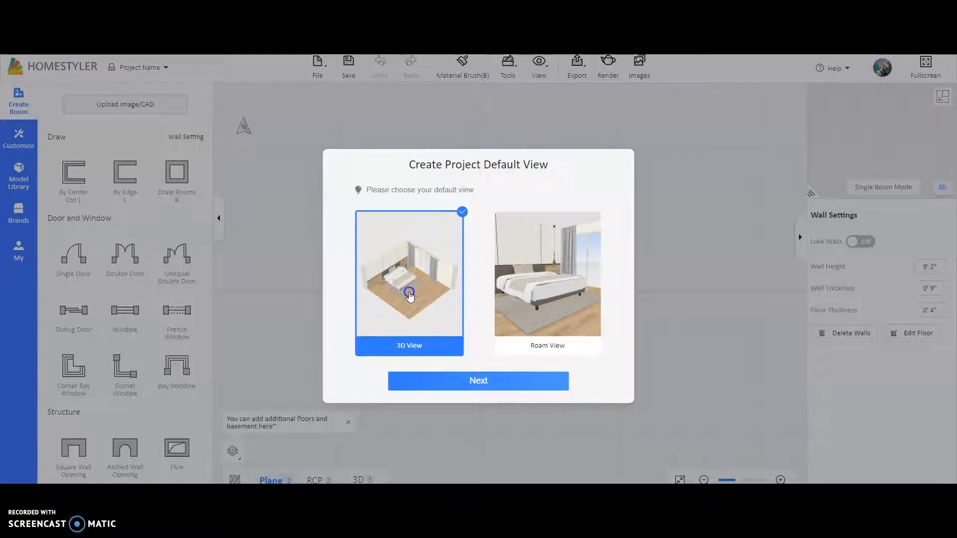
Step: Complete the project setup with 3D View as default, left to rotate and right to pan, and rotation same with mouse direction
click(480, 384)
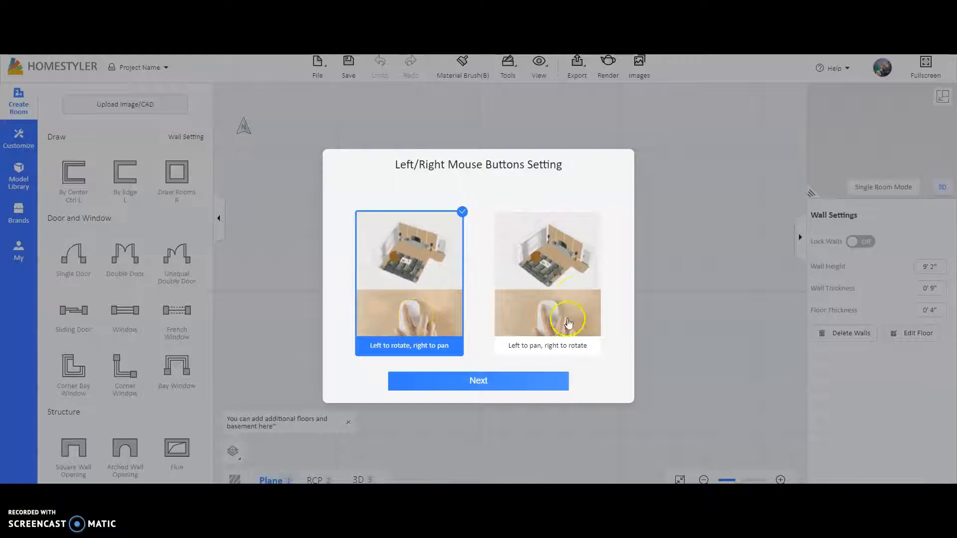
click(453, 382)
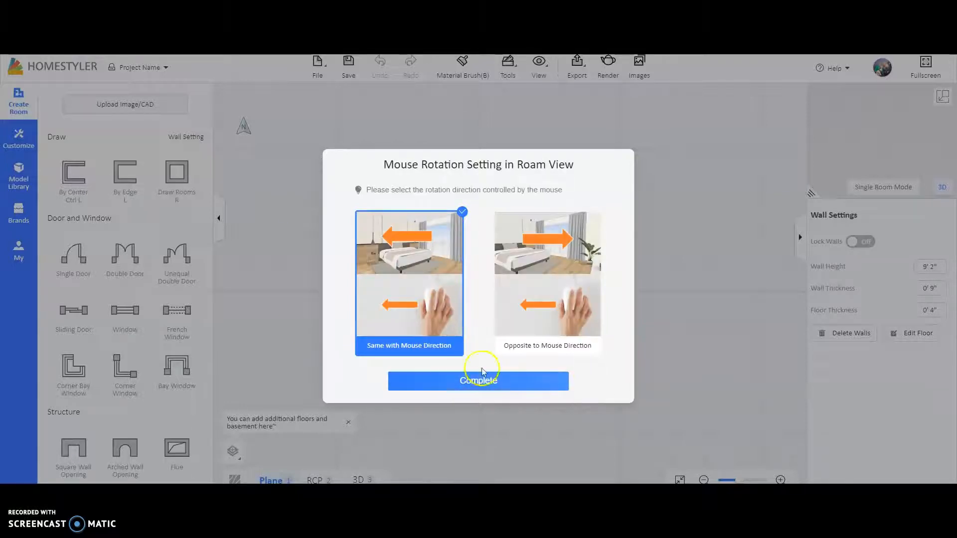
click(486, 385)
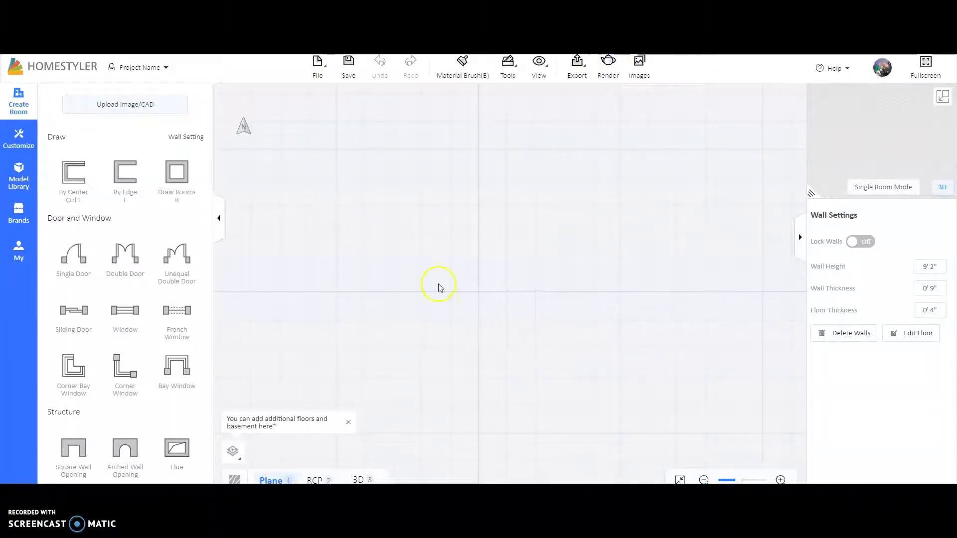
Step: Draw a trial rectangular room about 7' 11" by 5' 5" with Draw Rooms, and undo it
click(172, 183)
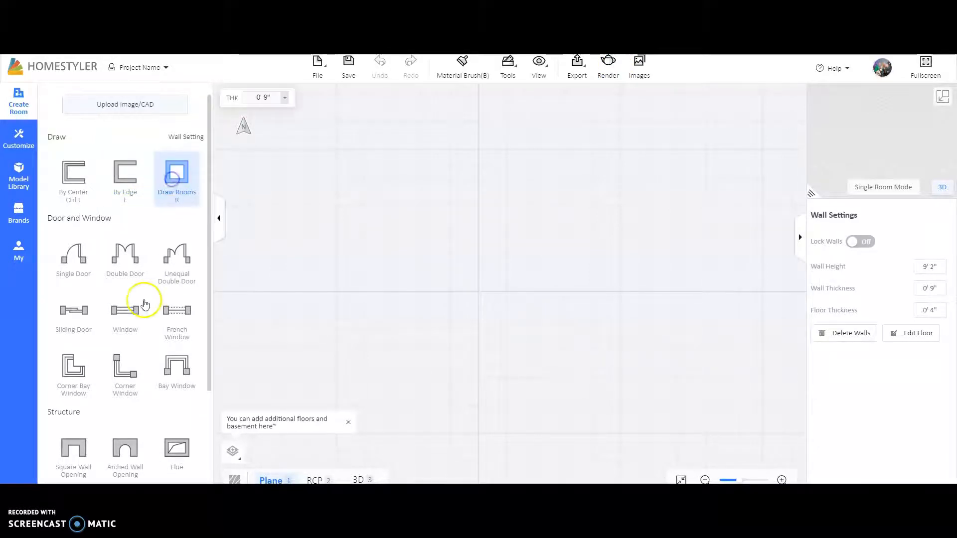
click(171, 174)
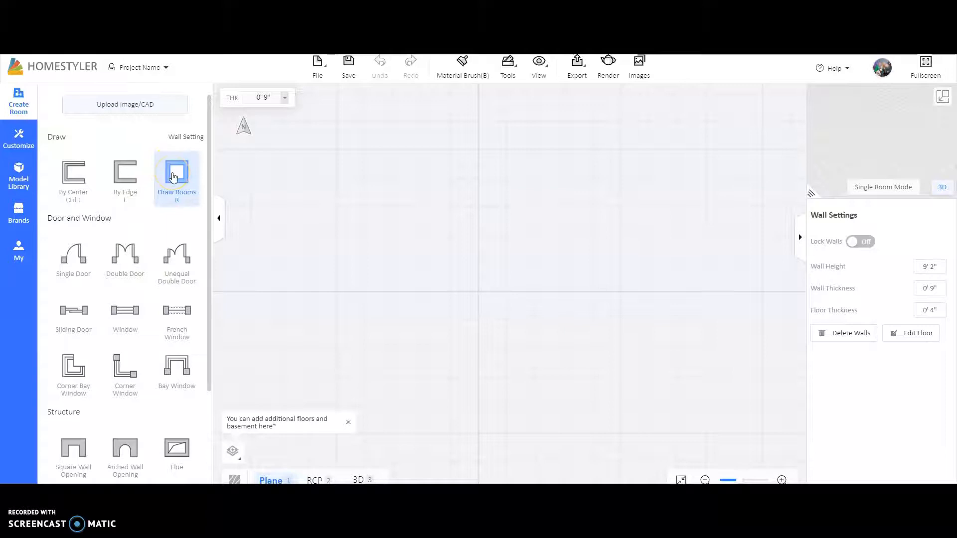
click(357, 164)
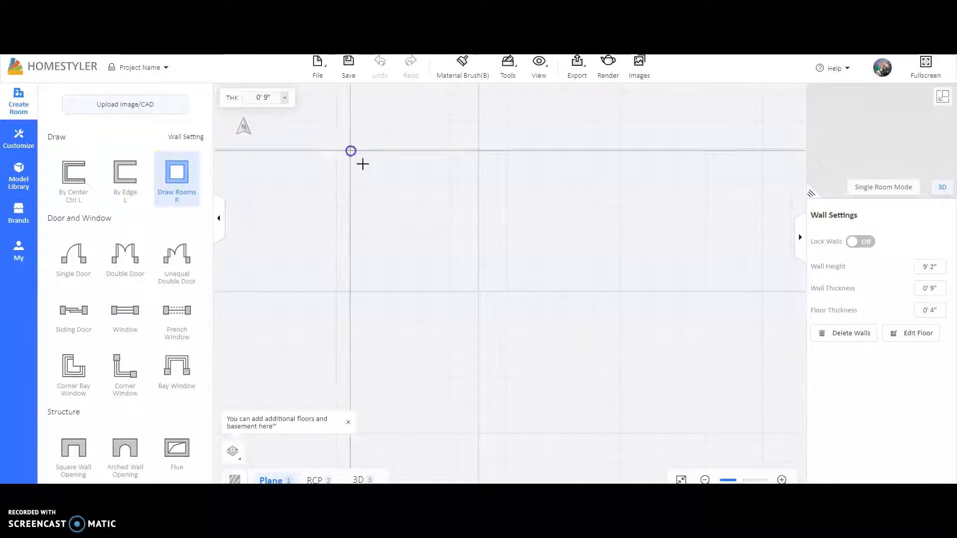
click(488, 245)
key(Return)
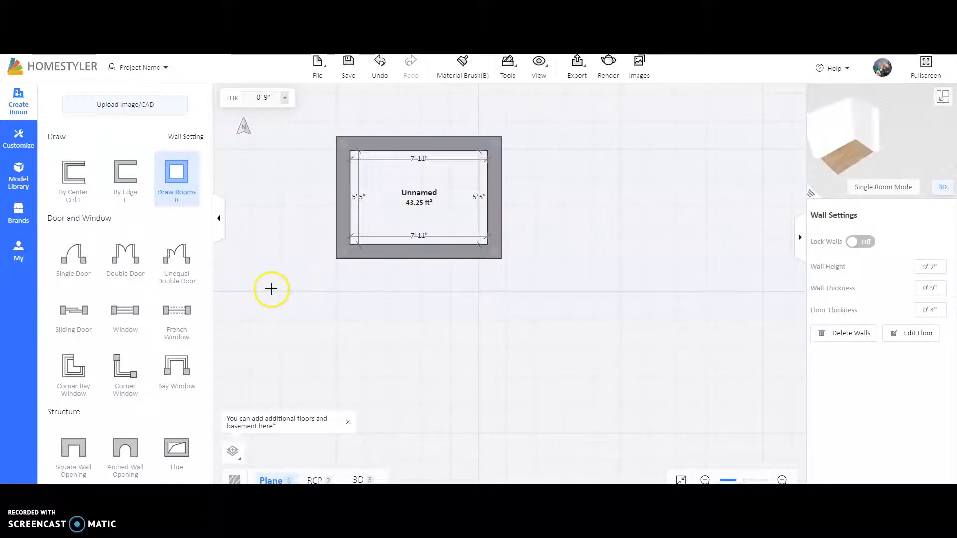
click(380, 77)
Step: Draw a trial four-sided room wall by wall with By Edge, with sides about 5' 8", 6' 5", 5' 4" and 6' 1"
click(125, 184)
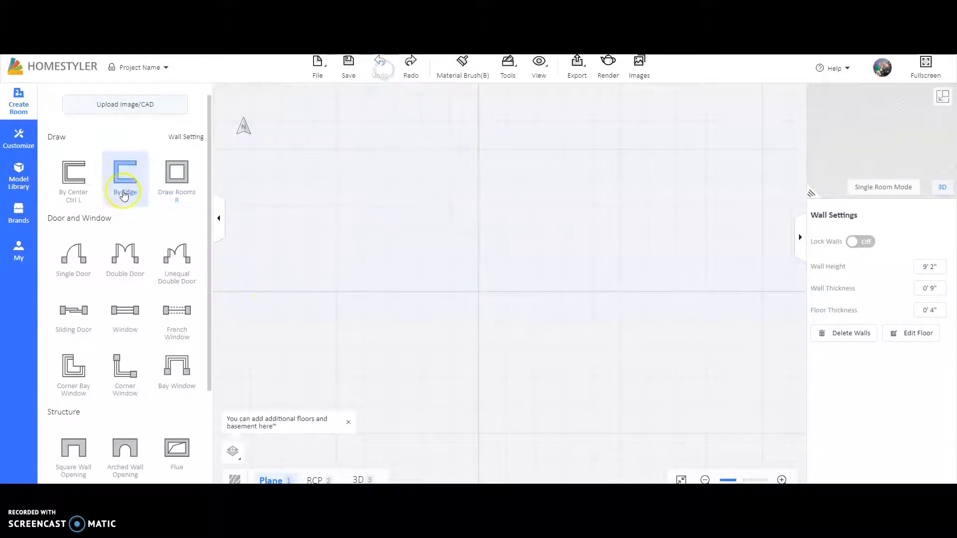
click(393, 153)
click(393, 253)
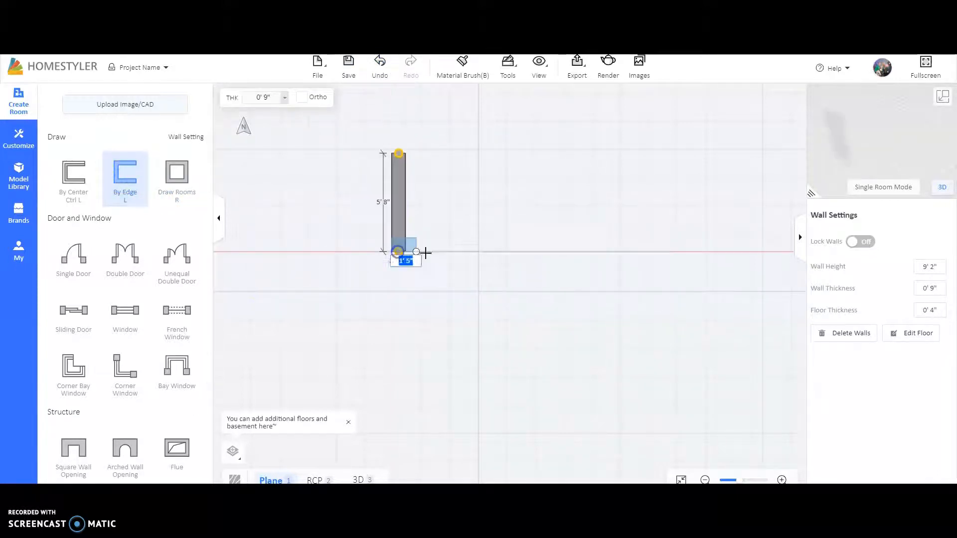
click(503, 256)
click(486, 172)
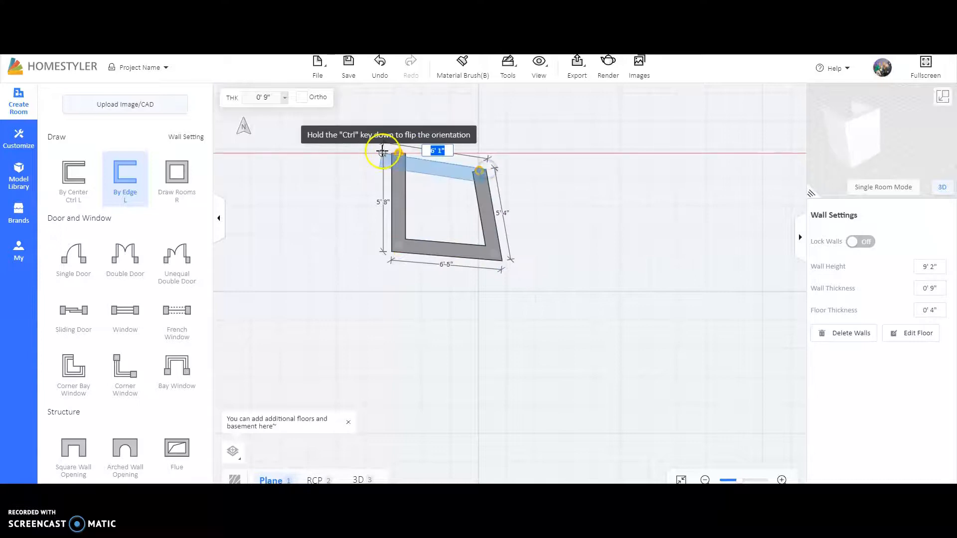
click(400, 152)
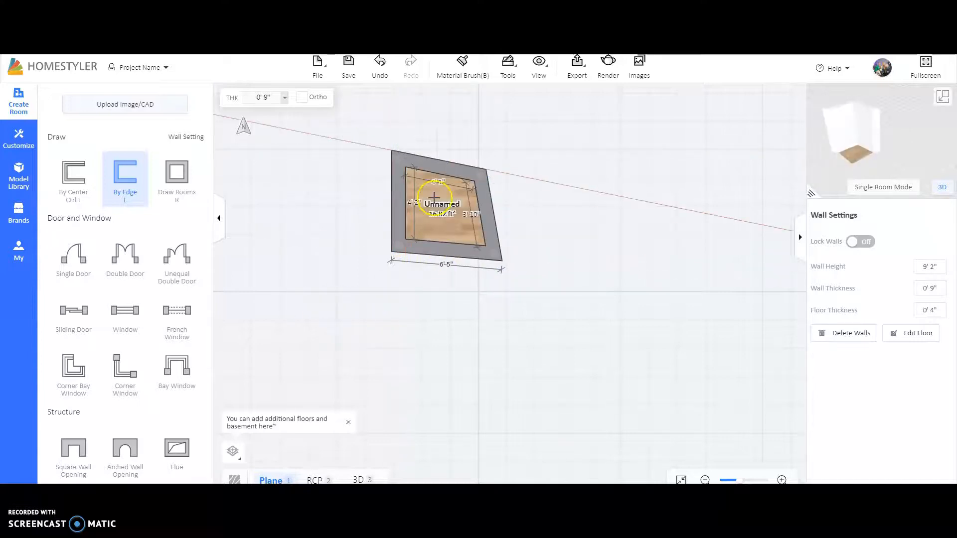
click(396, 156)
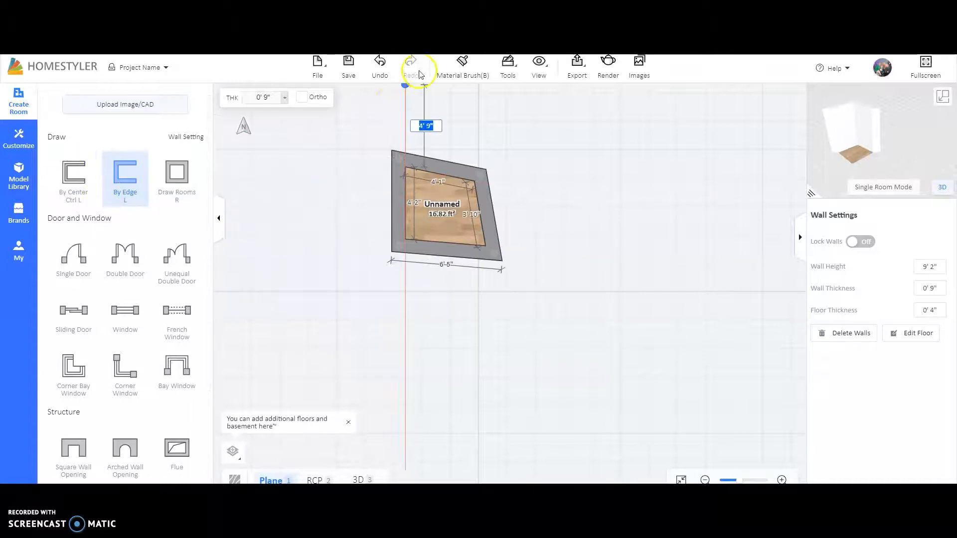
Step: Undo all walls of the irregular four-sided trial room
click(376, 70)
click(376, 71)
click(376, 71)
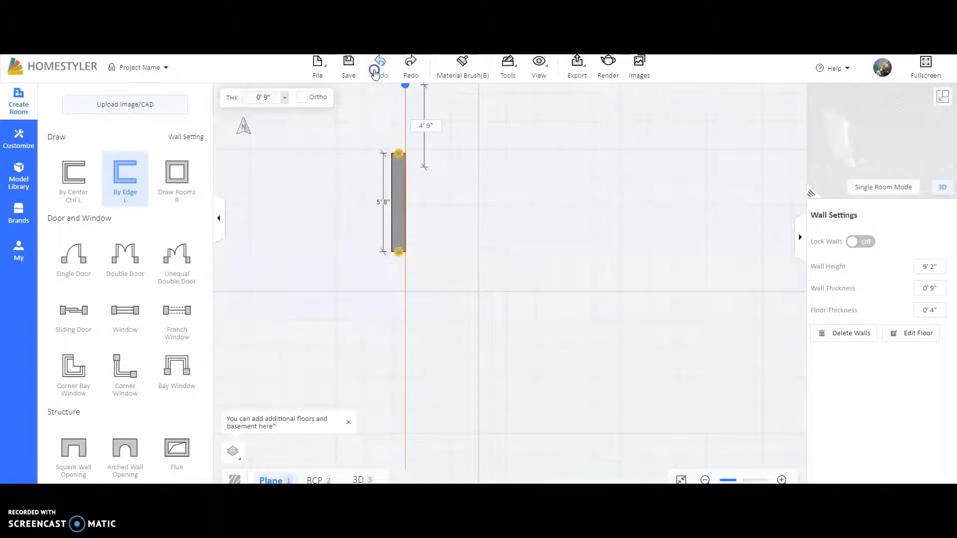
click(377, 71)
Step: Draw a rectangular room 8' wide and 20' long on the empty plan with Draw Rooms
click(179, 175)
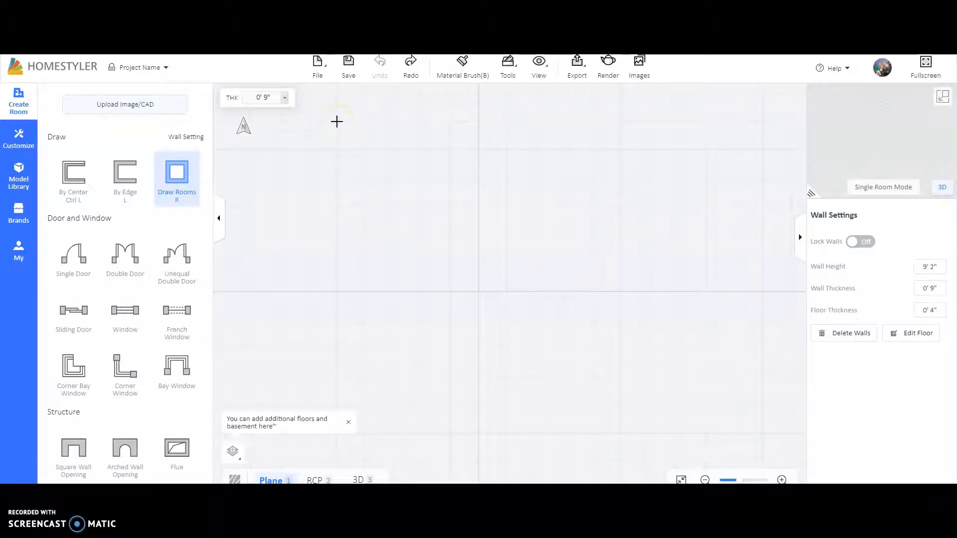
mouse_move(338, 121)
mouse_down()
mouse_move(426, 194)
mouse_move(504, 171)
mouse_up()
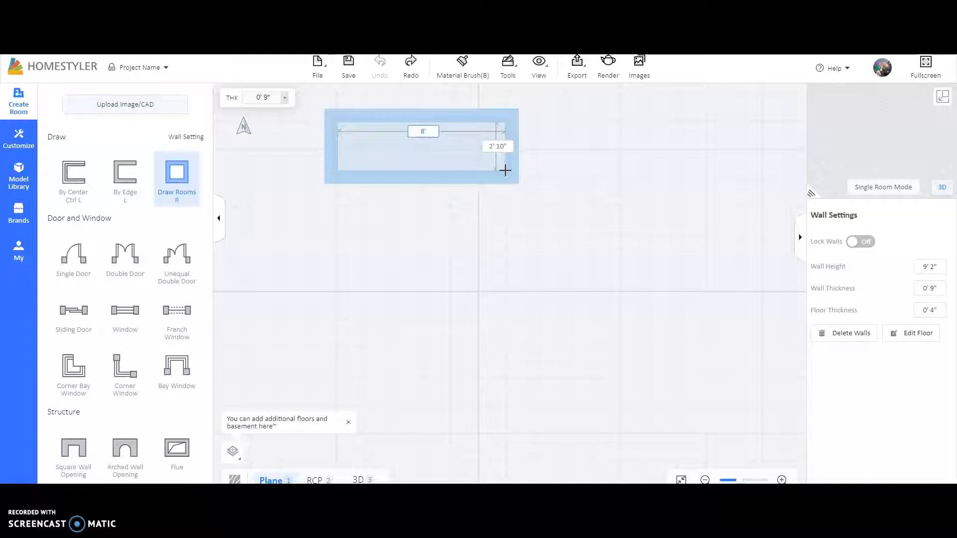
key(Tab)
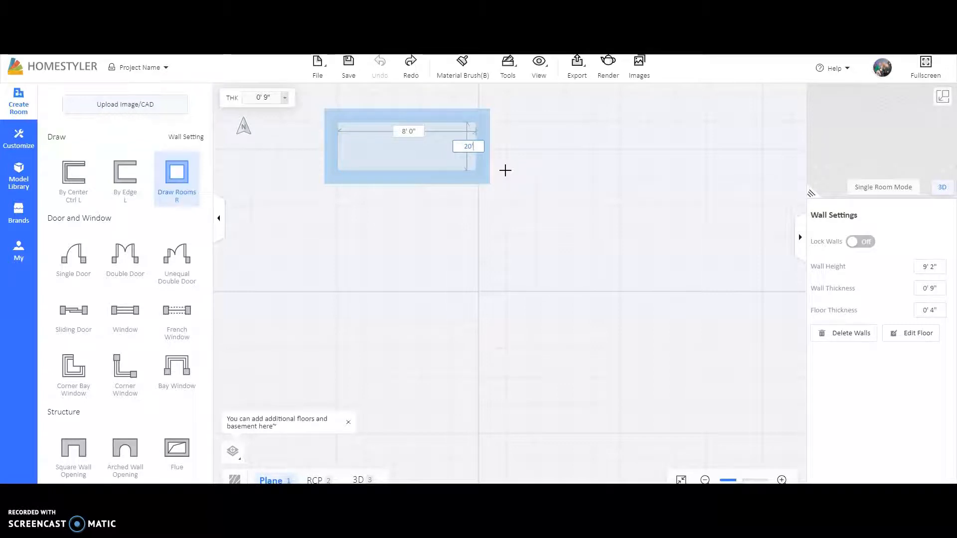
key(Return)
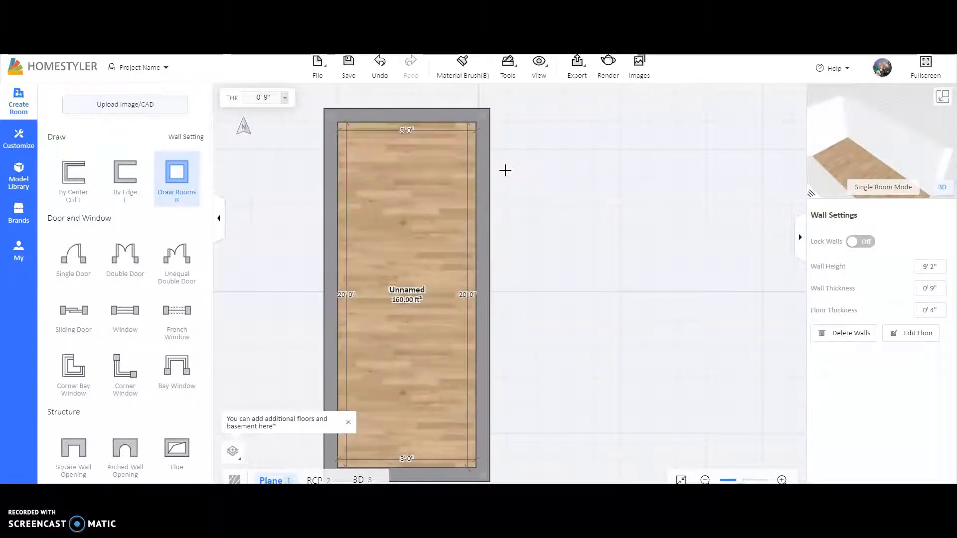
Step: Draw a second room 20' wide and 8' deep against the lower east wall of the first room
scroll(459, 226, down, 2)
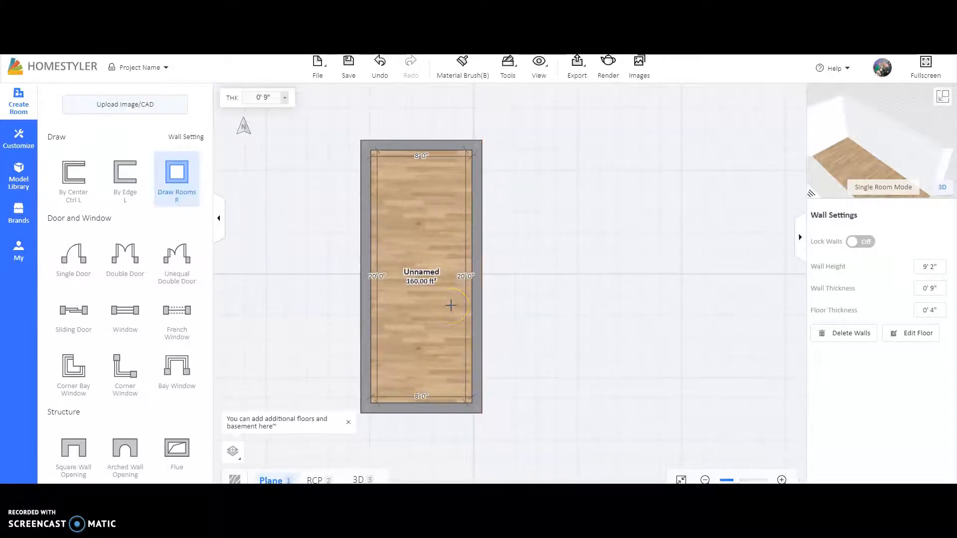
click(484, 297)
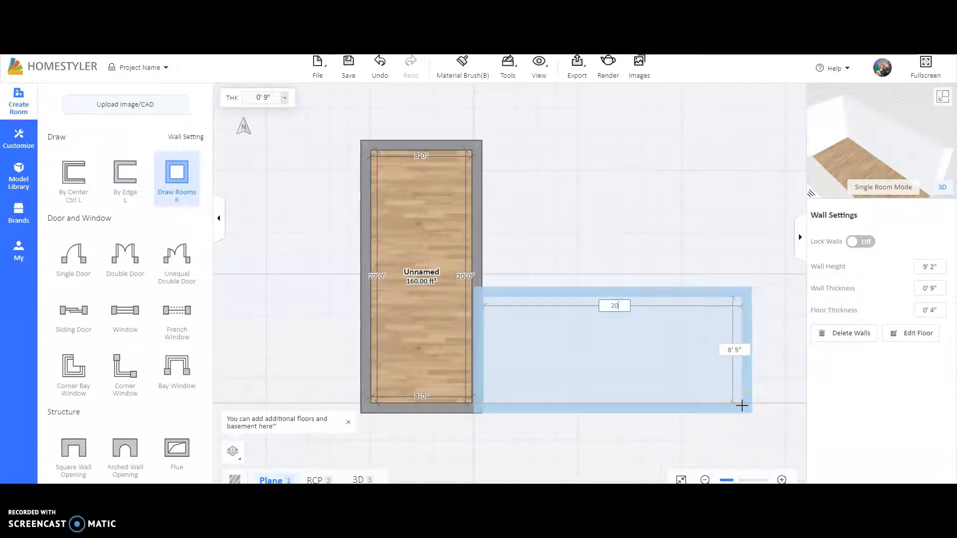
key(Tab)
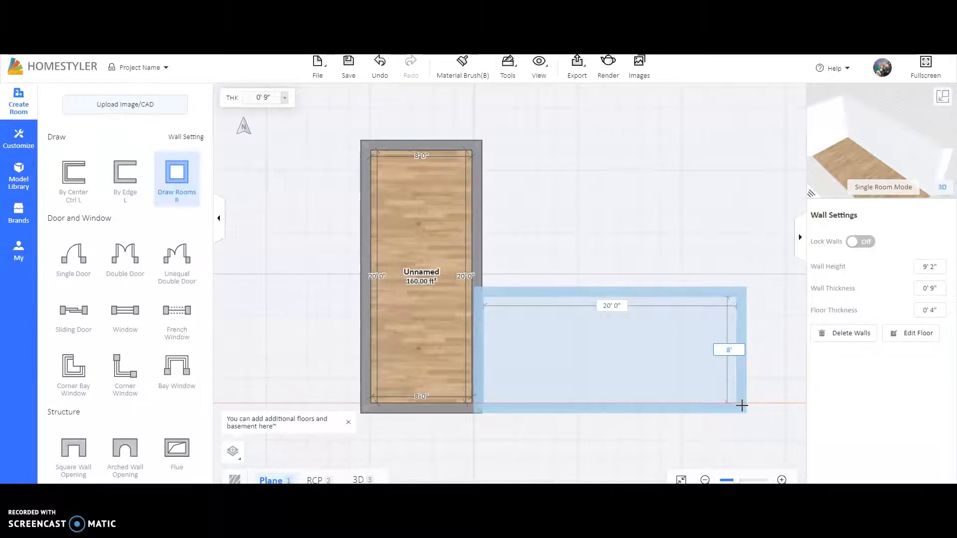
key(Return)
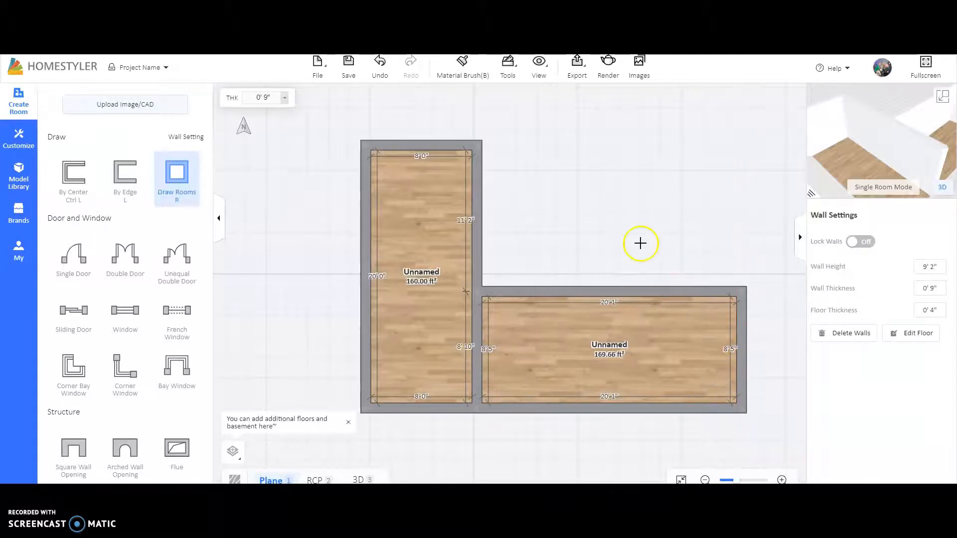
Step: Draw a third room 8' wide and 20' long above the east end of the horizontal room
scroll(696, 199, down, 3)
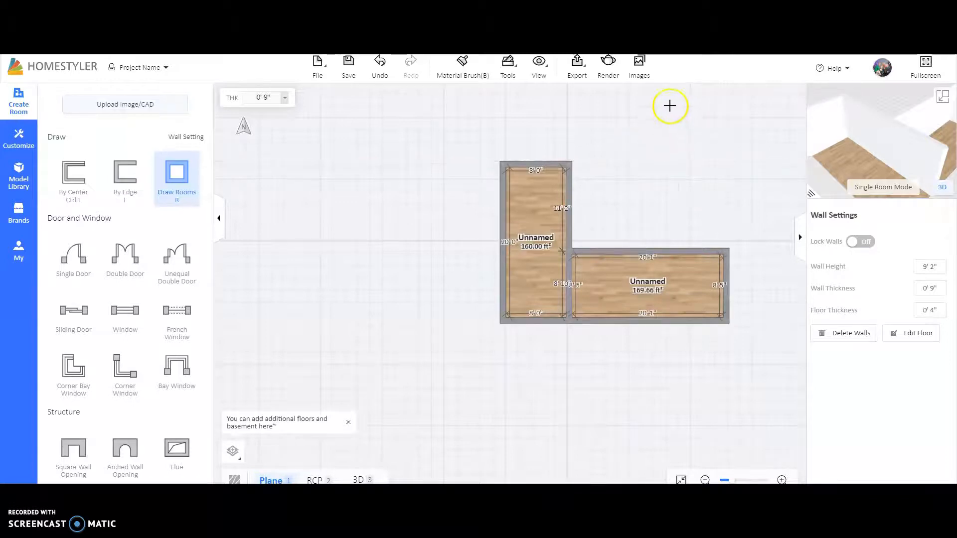
click(663, 98)
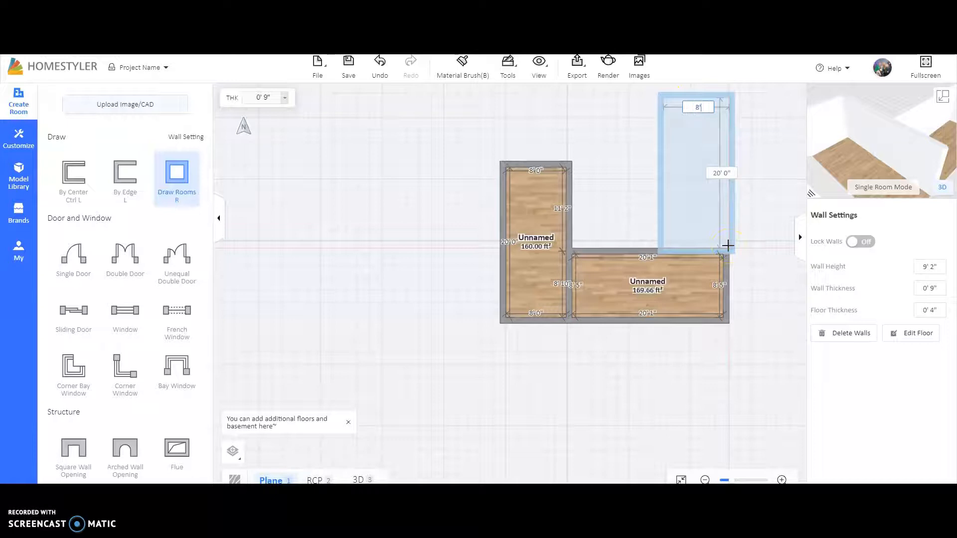
text(8')
key(Tab)
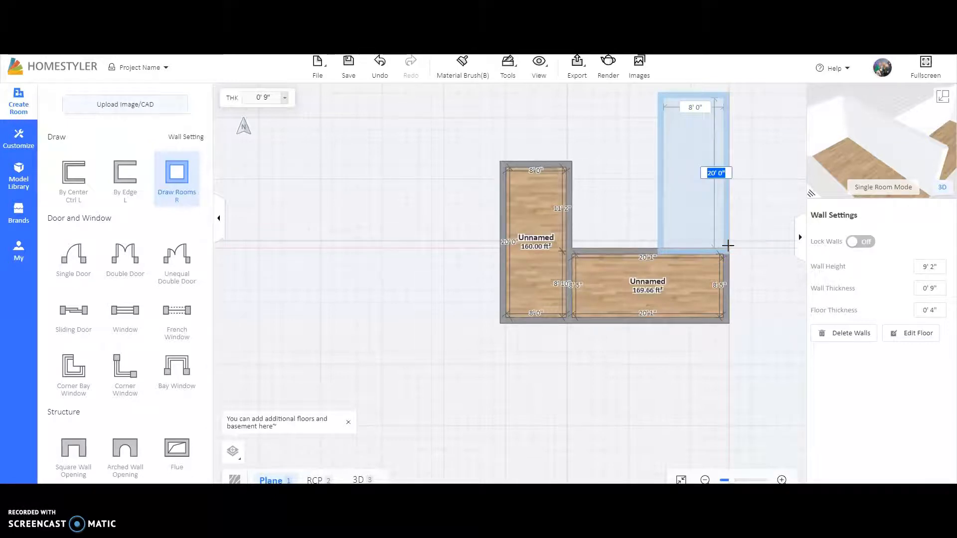
key(Return)
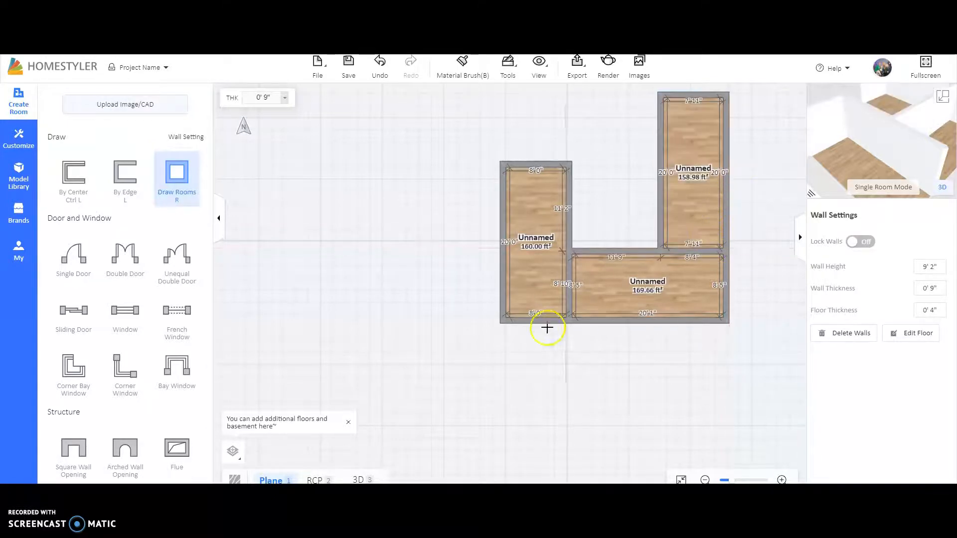
Step: Draw a fourth room 8' wide and 20' long below the east end of the upper horizontal room
click(664, 325)
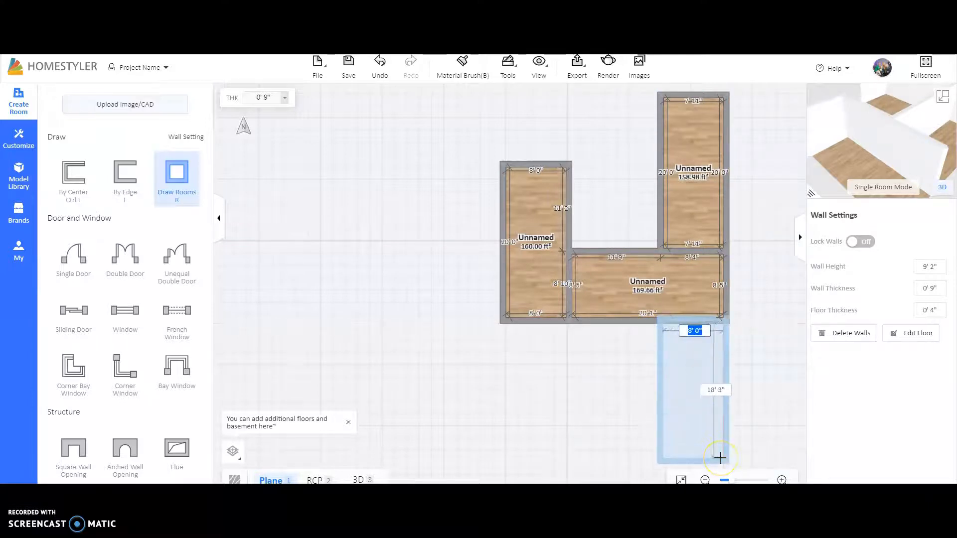
text(8')
key(Tab)
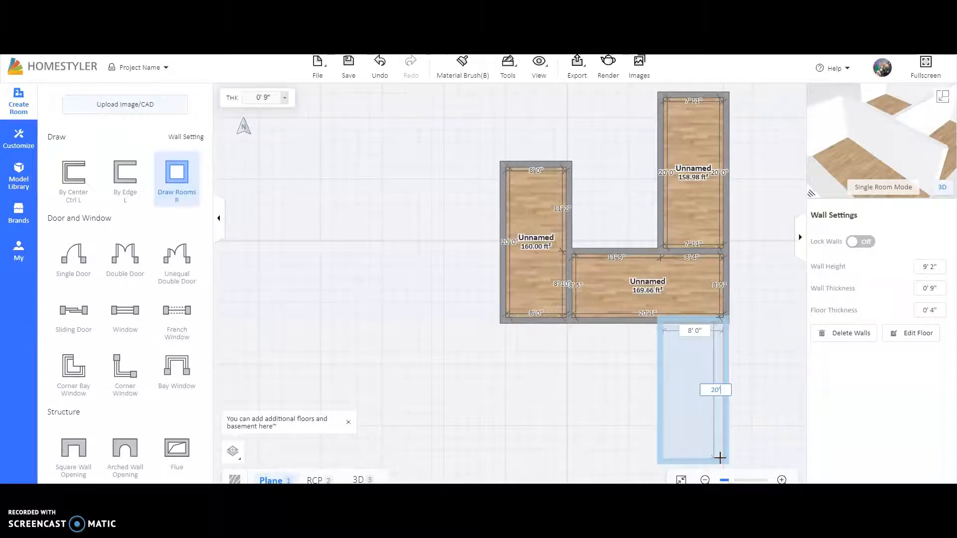
click(720, 457)
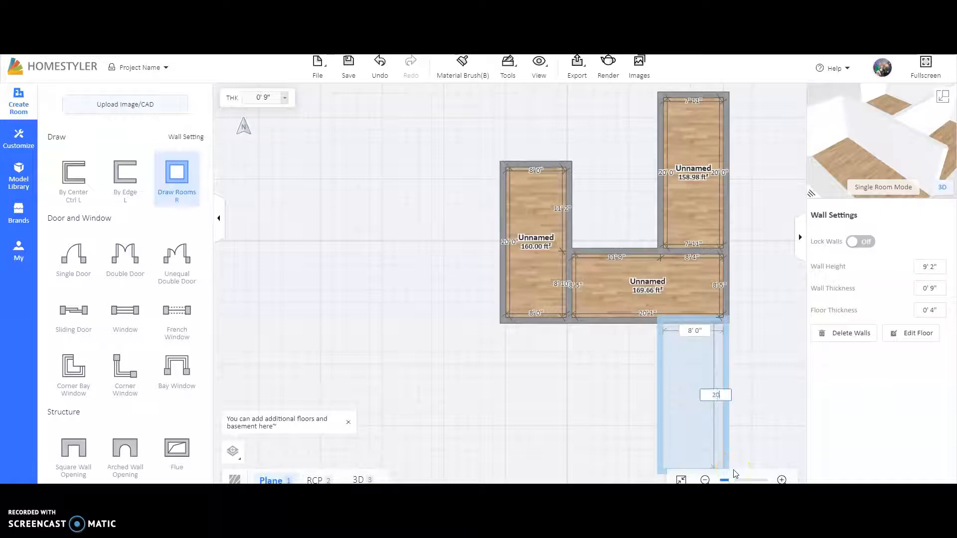
text(20')
key(Return)
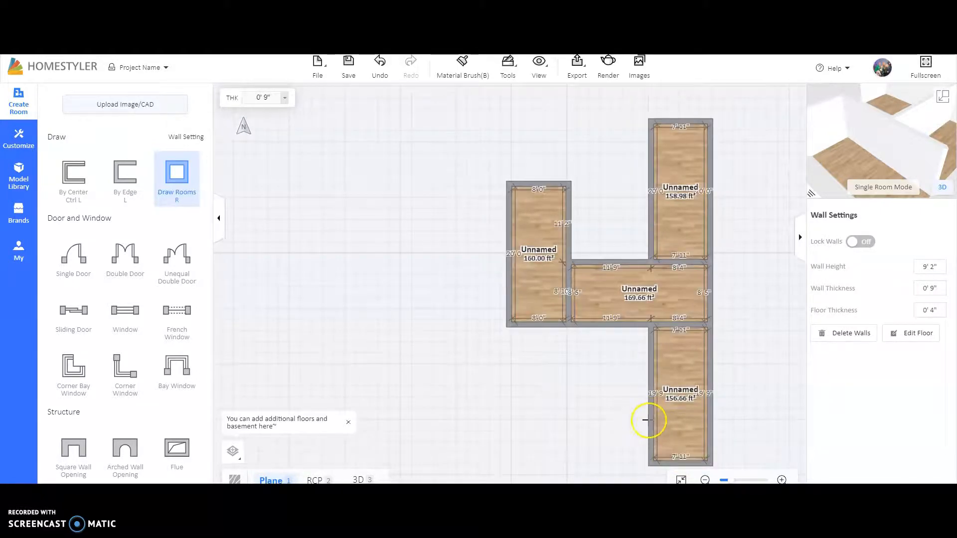
Step: Draw a fifth room 20' wide and 8' deep against the lower west wall of the fourth room
click(647, 459)
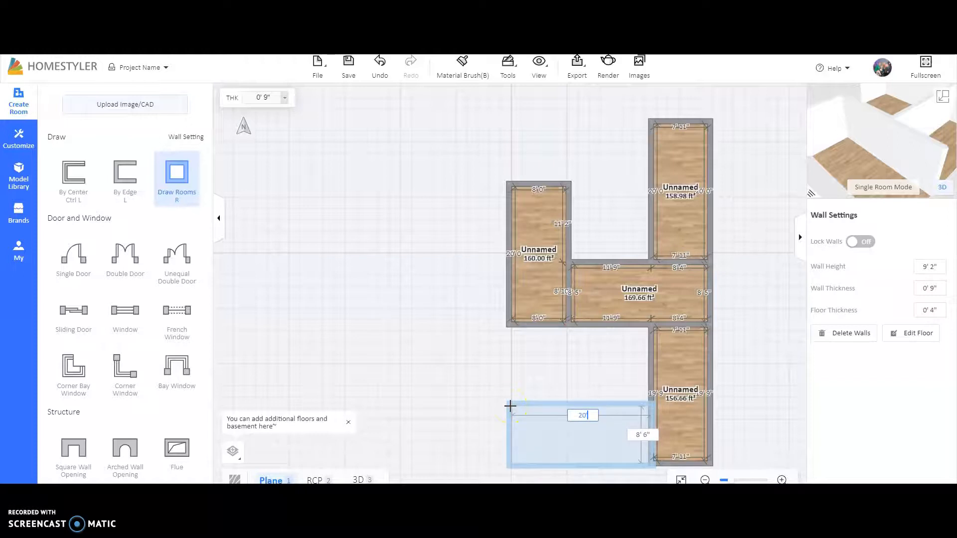
text(20)
key(Tab)
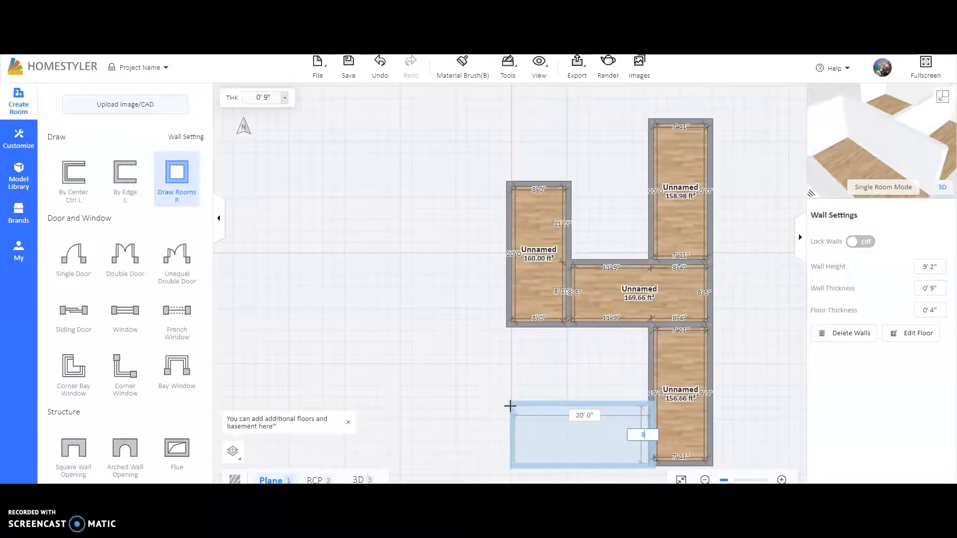
click(509, 406)
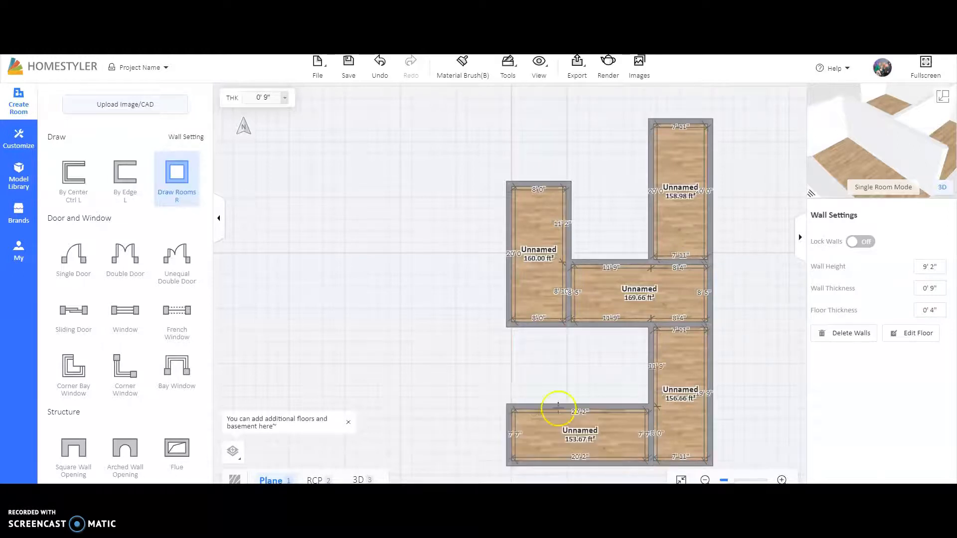
click(665, 202)
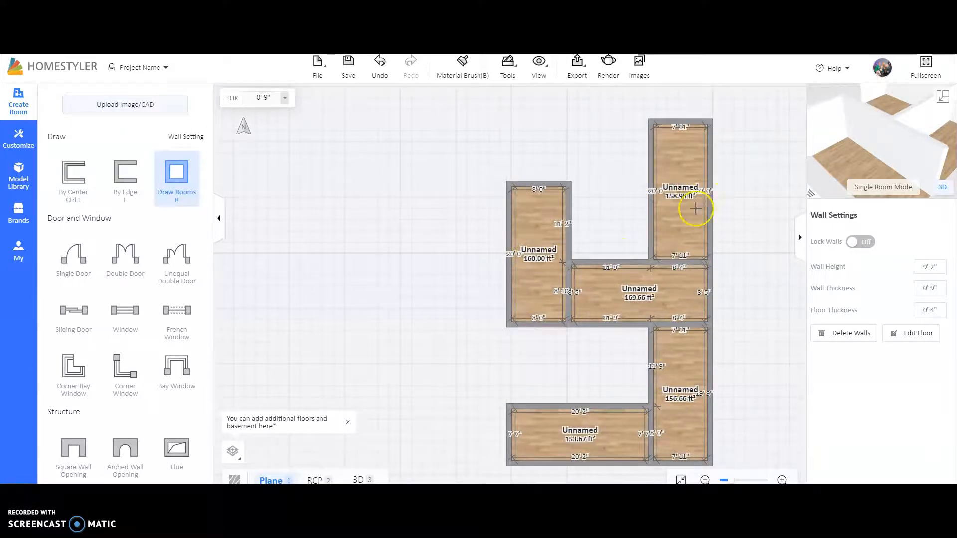
click(76, 264)
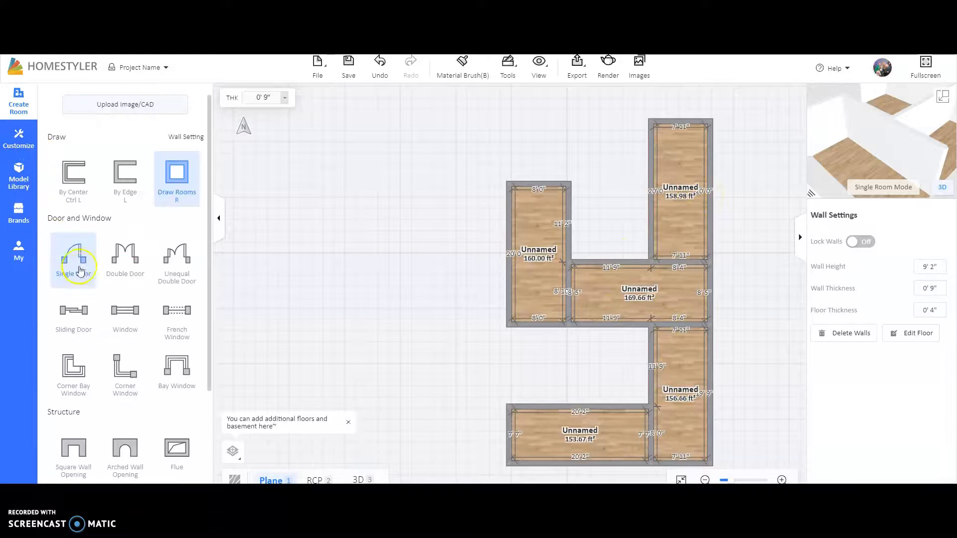
click(109, 273)
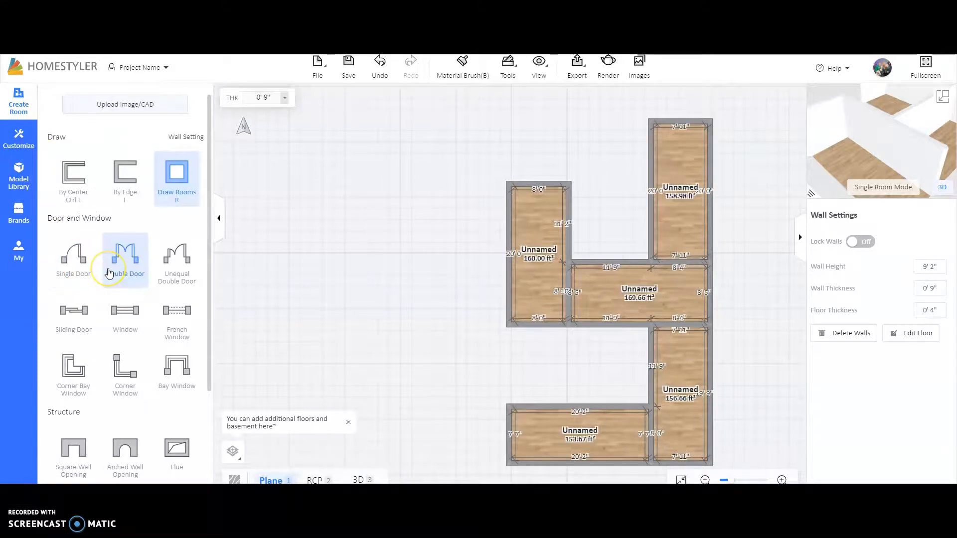
scroll(173, 344, down, 3)
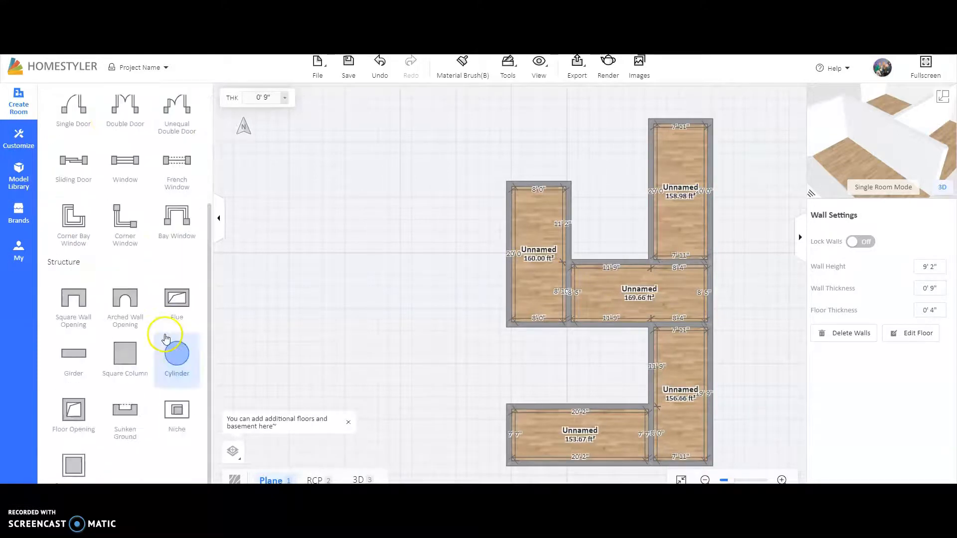
click(103, 233)
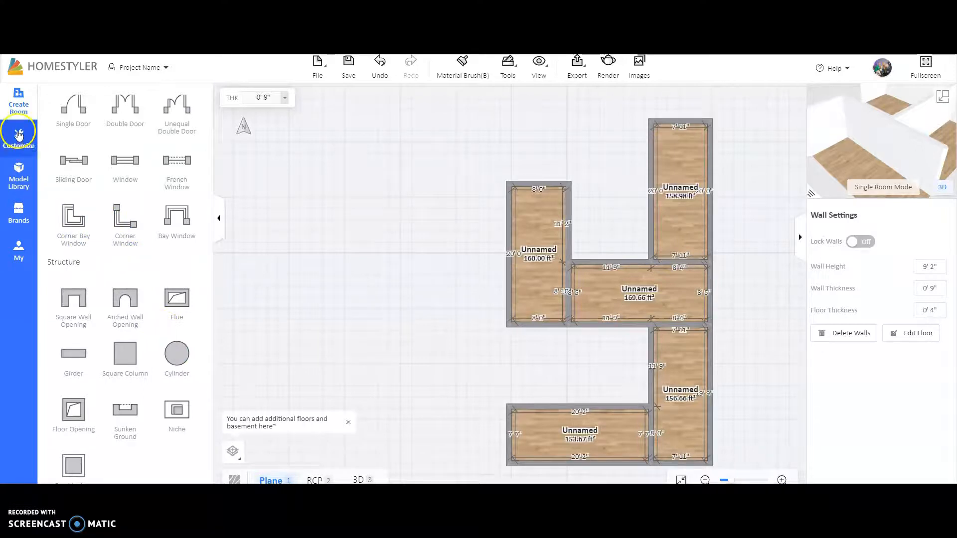
scroll(86, 209, up, 3)
Step: Open the swing doors among the construction models of the Model Library and browse to the glazed double doors
click(18, 174)
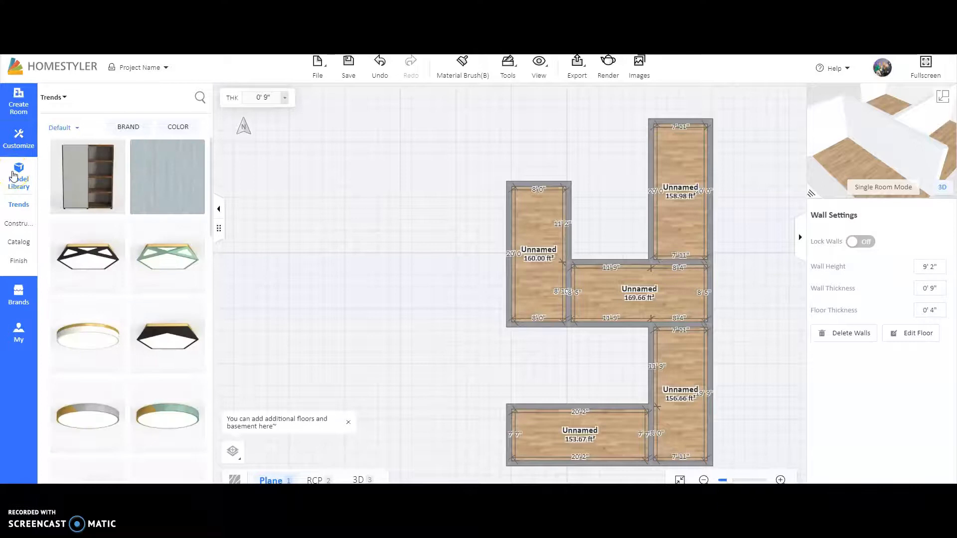
mouse_move(22, 230)
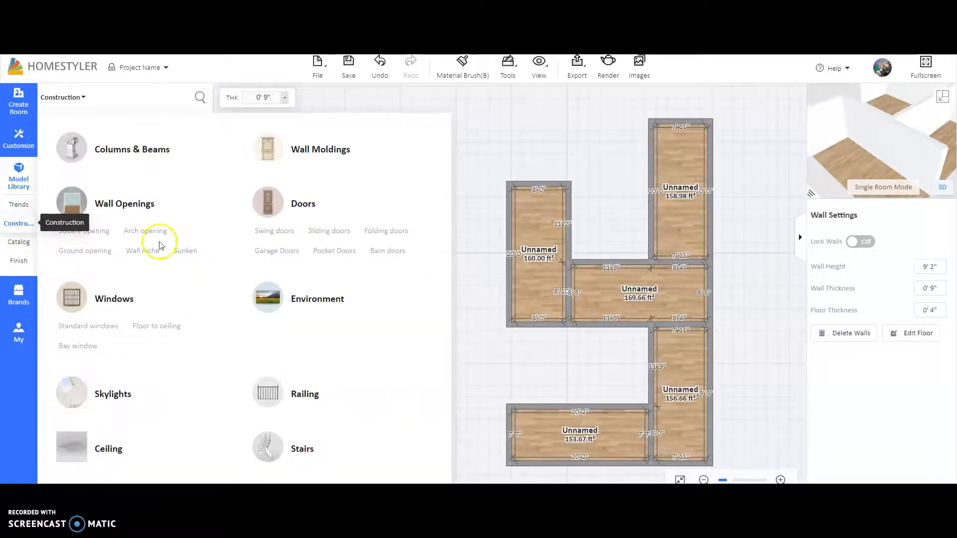
click(274, 232)
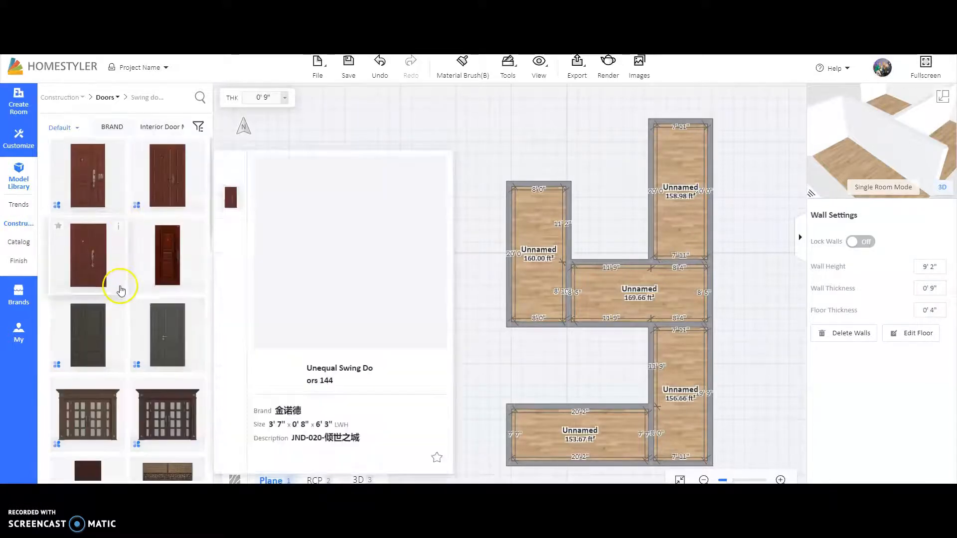
scroll(127, 249, down, 4)
click(151, 171)
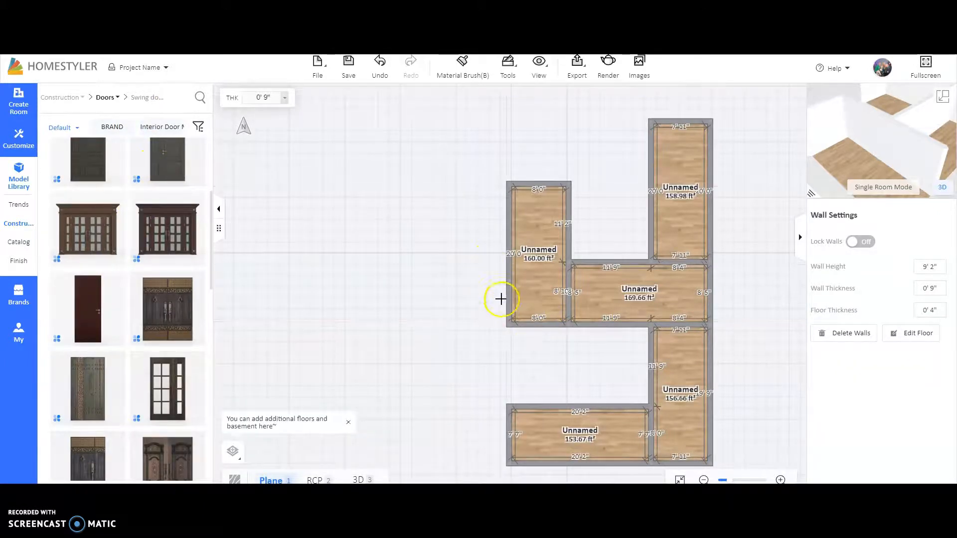
click(170, 162)
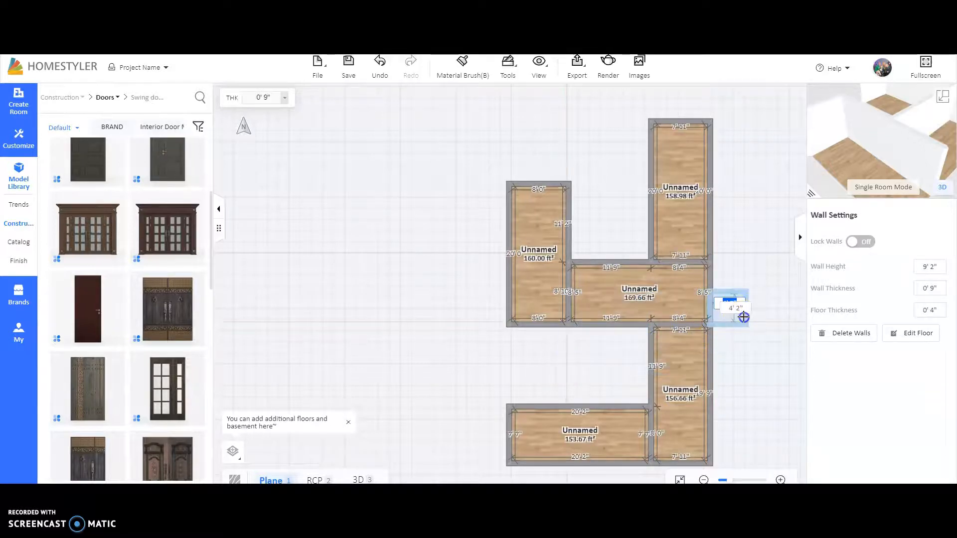
click(733, 305)
click(379, 64)
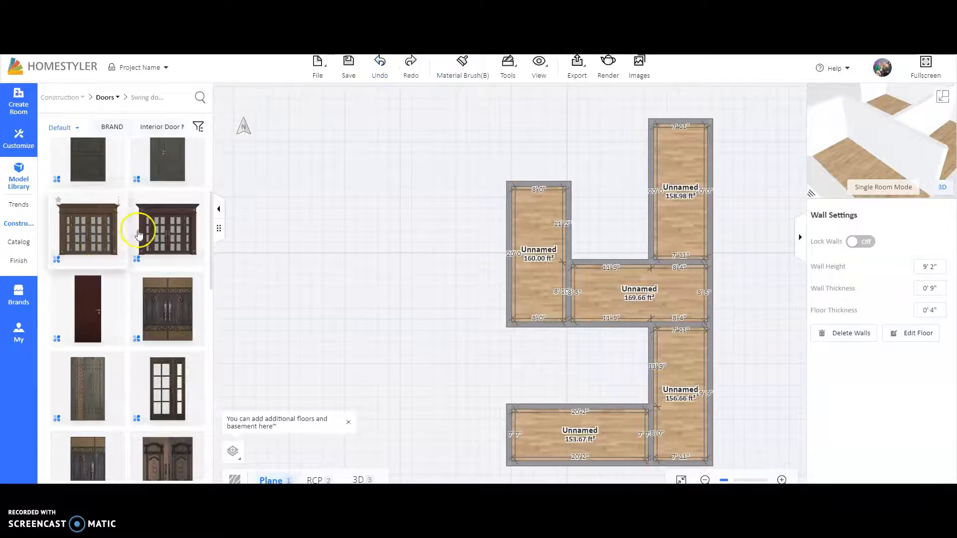
Step: Place the dark red glazed double swing door in the horizontal room's east wall and inspect it in 3D
click(142, 248)
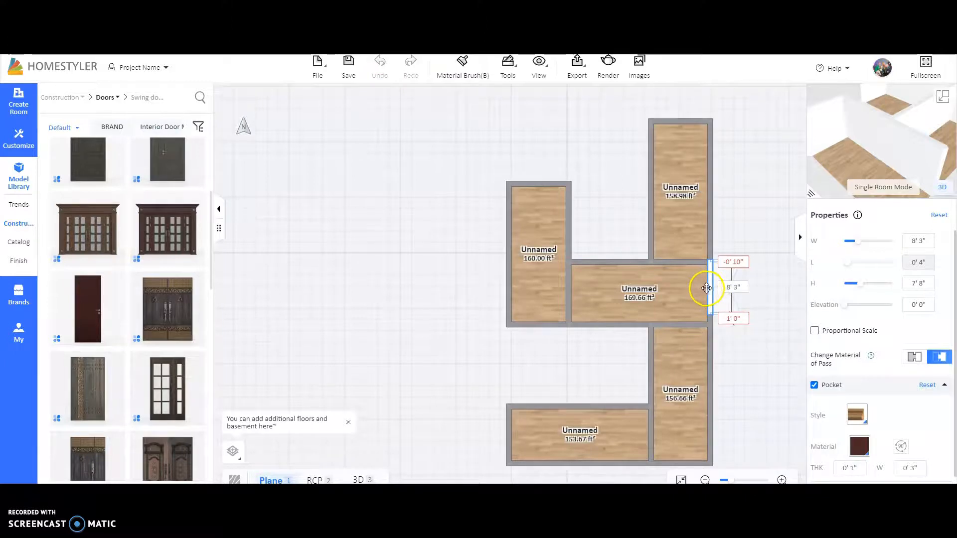
click(709, 294)
mouse_move(343, 471)
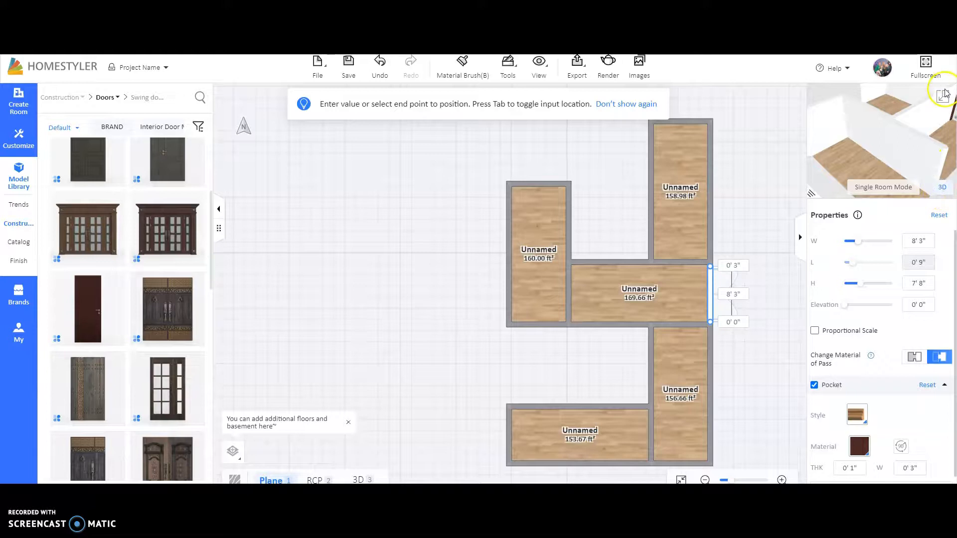
key(3)
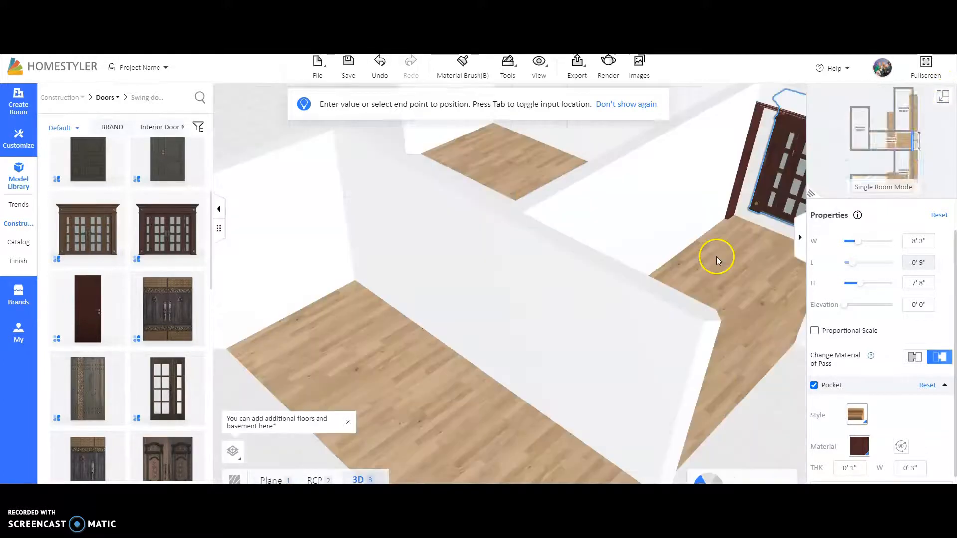
drag(662, 278, 463, 108)
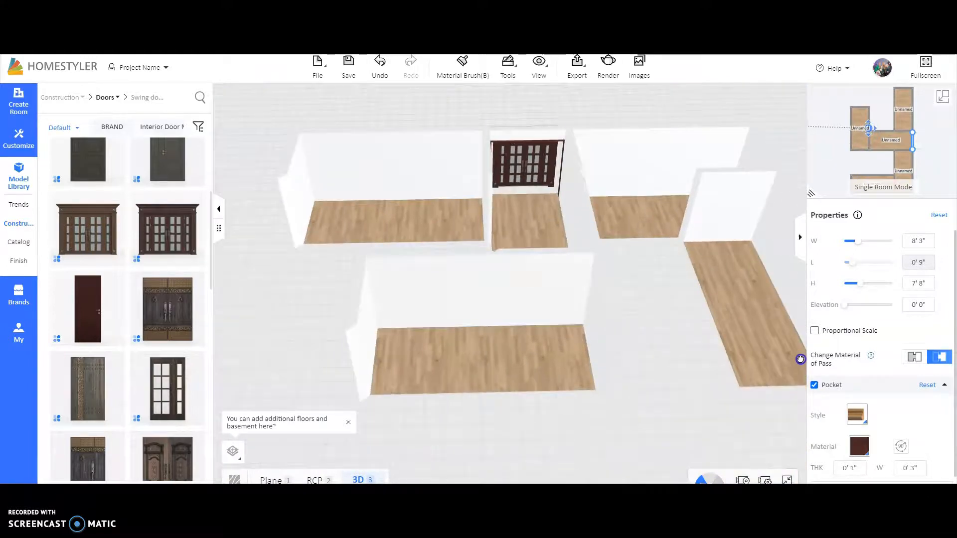
Step: Try to lower the glazed double door to the floor, and reset its elevation to 0' 0"
click(527, 166)
drag(525, 156, 560, 175)
click(560, 174)
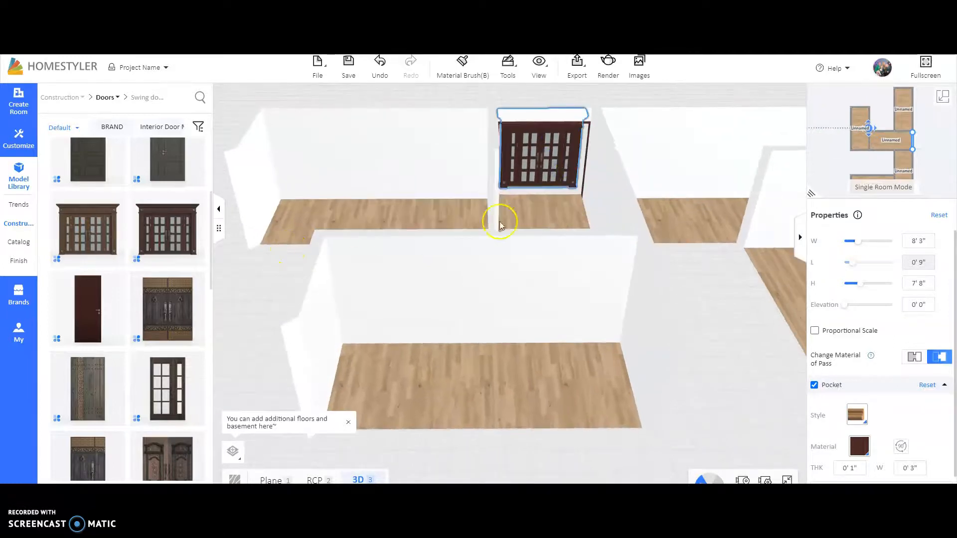
drag(504, 192, 505, 192)
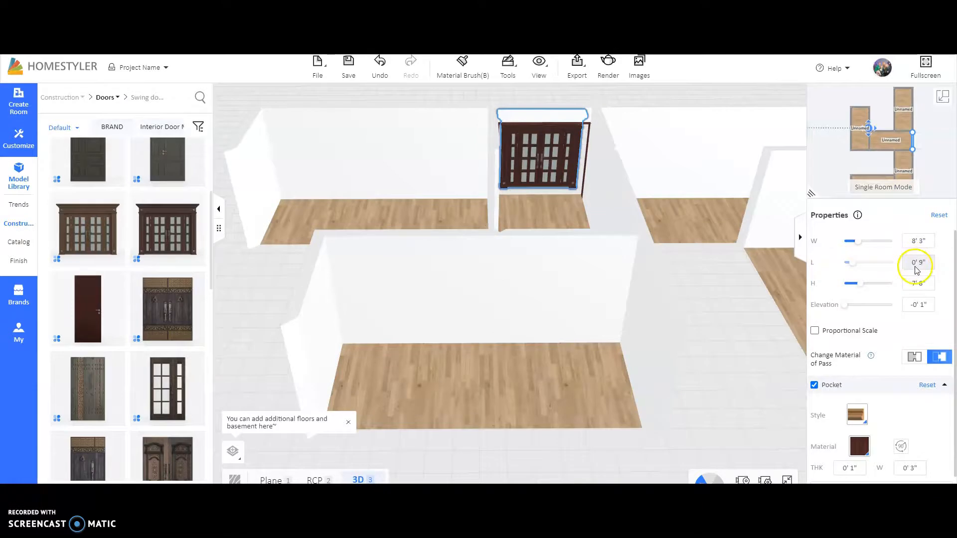
click(925, 305)
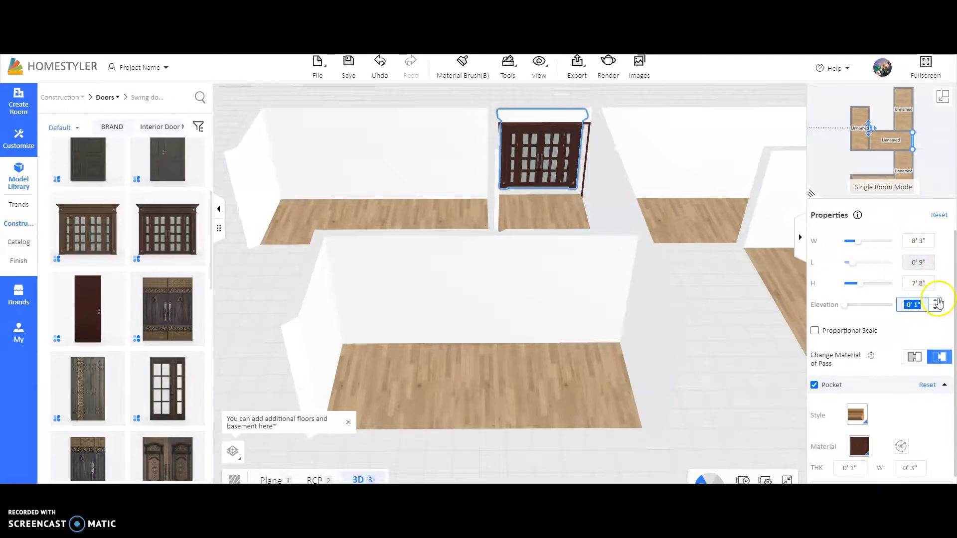
click(936, 300)
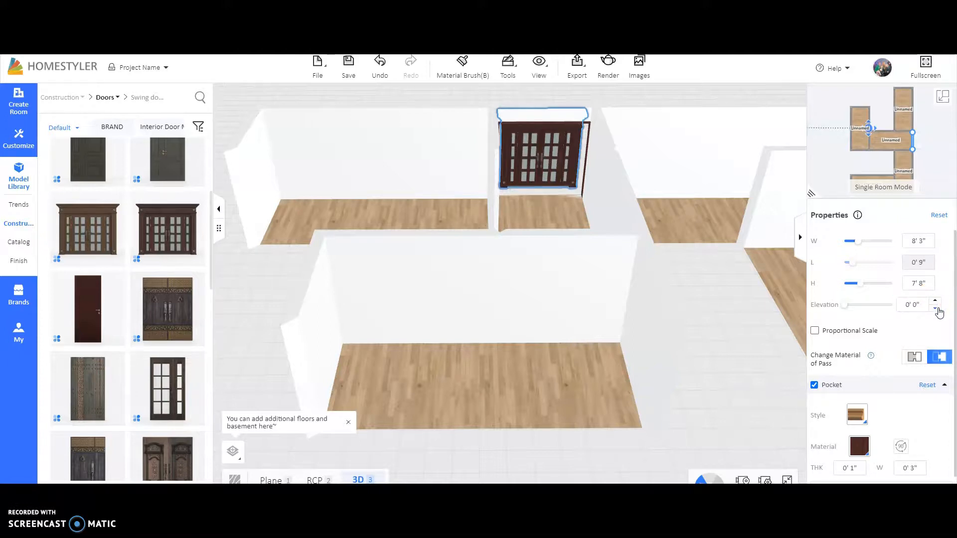
Step: Look through the remaining swing door models in the Model Library for another suitable door
click(710, 148)
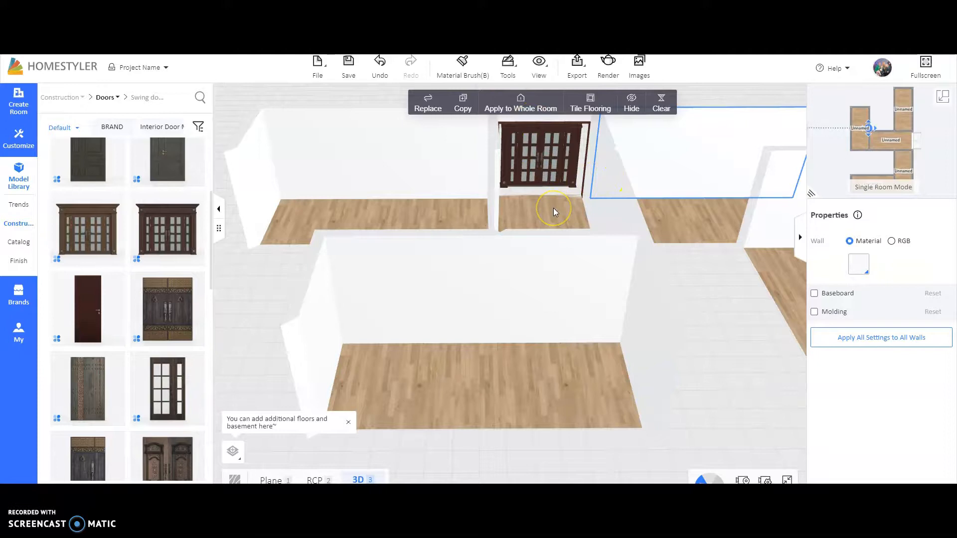
scroll(421, 259, down, 1)
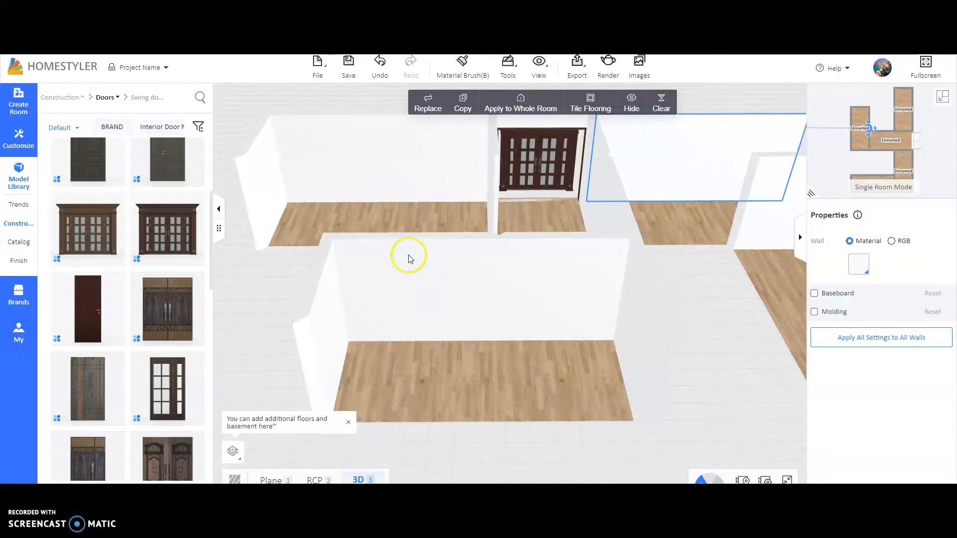
scroll(409, 258, down, 3)
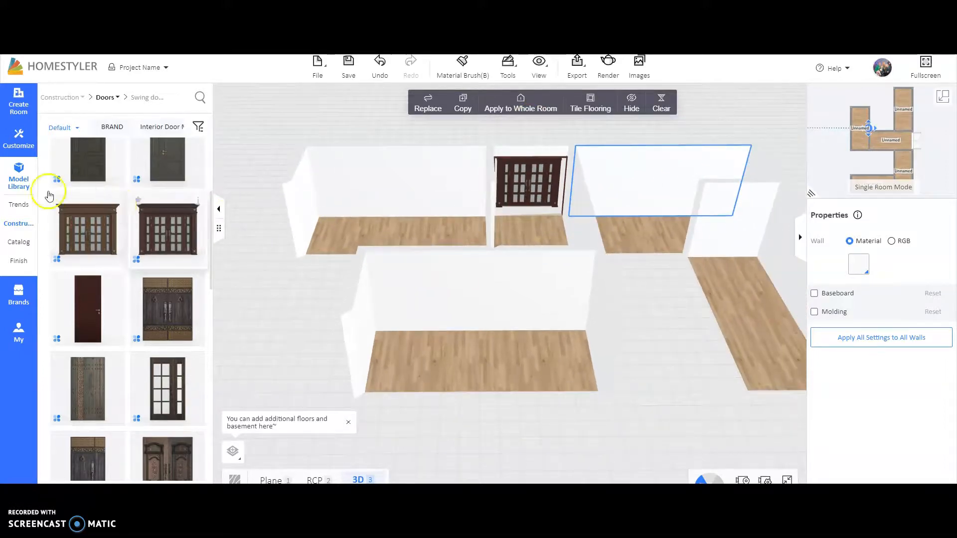
scroll(90, 337, down, 5)
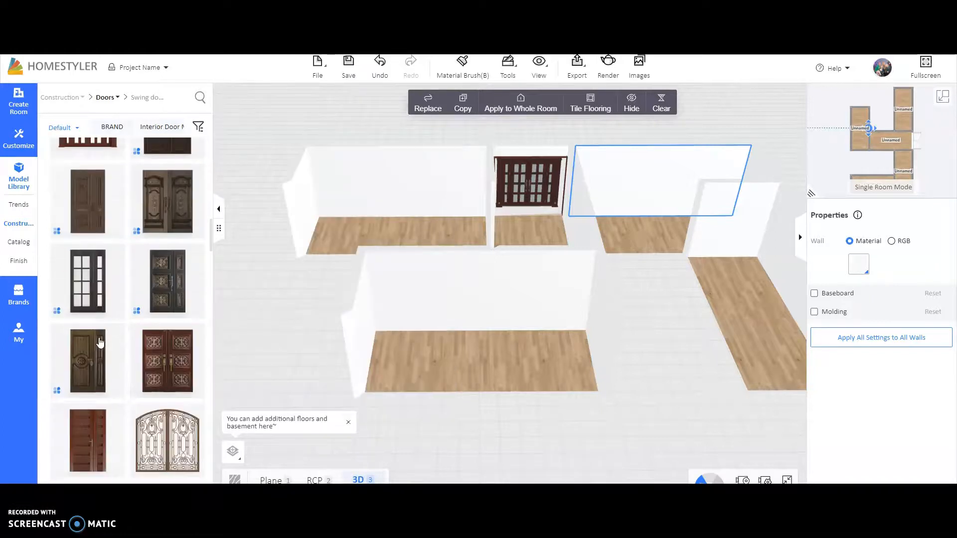
scroll(100, 342, down, 5)
click(104, 288)
scroll(104, 288, down, 6)
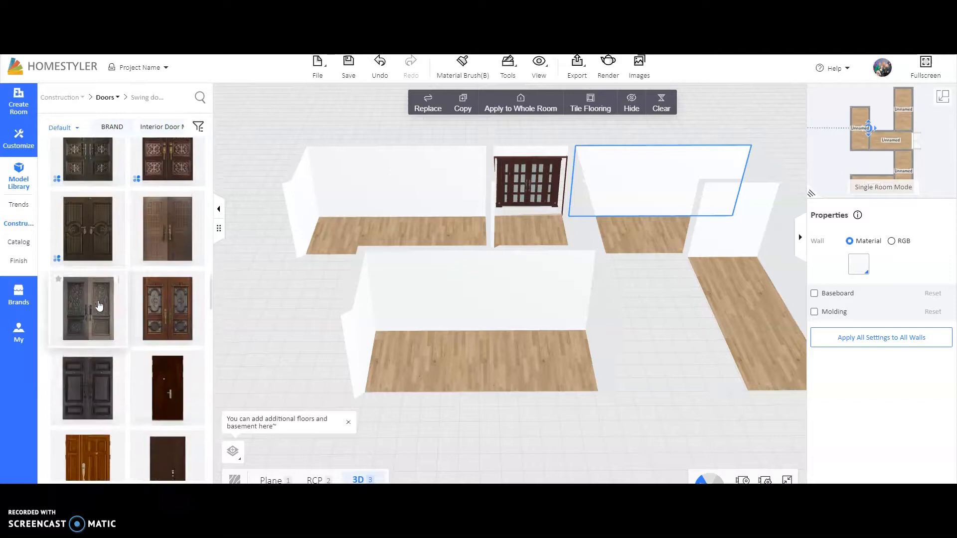
scroll(100, 306, down, 3)
scroll(99, 305, down, 5)
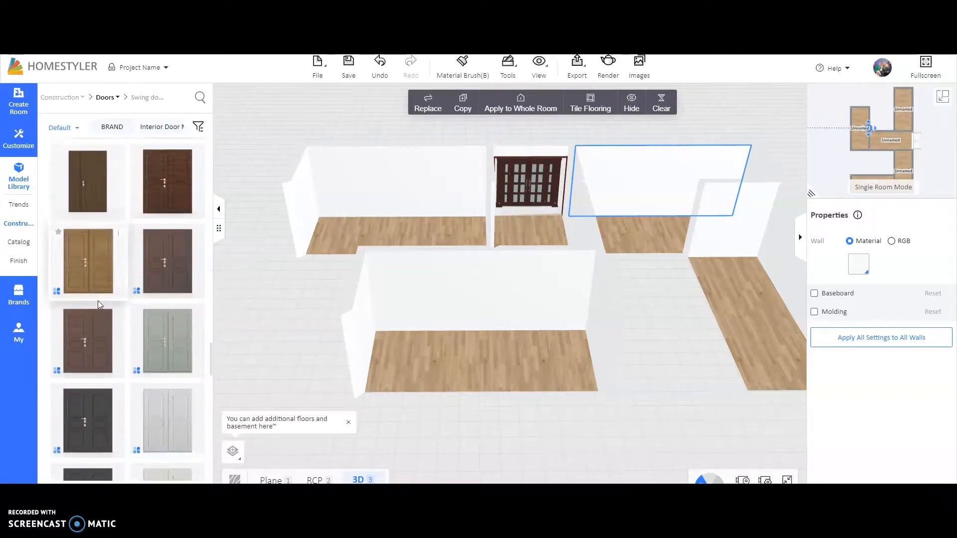
scroll(100, 306, down, 10)
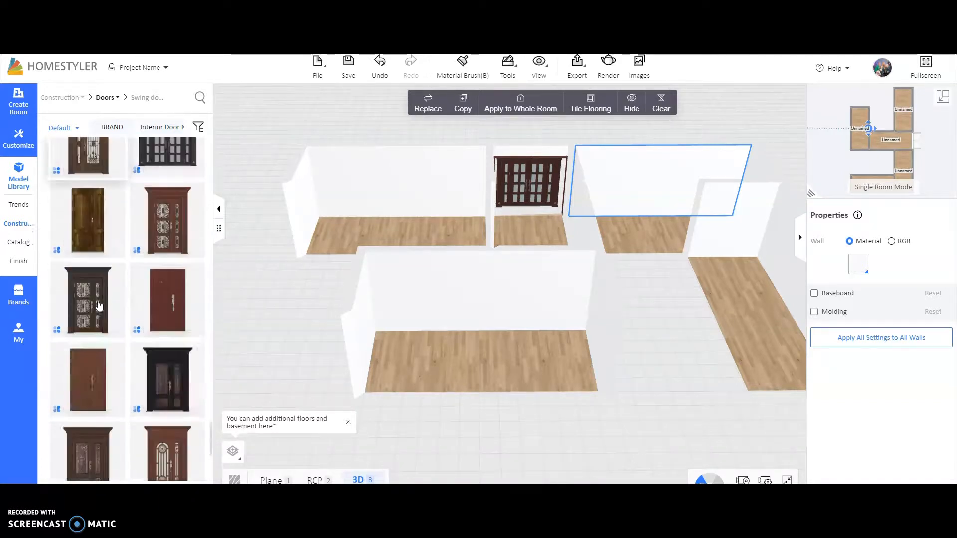
scroll(99, 305, down, 10)
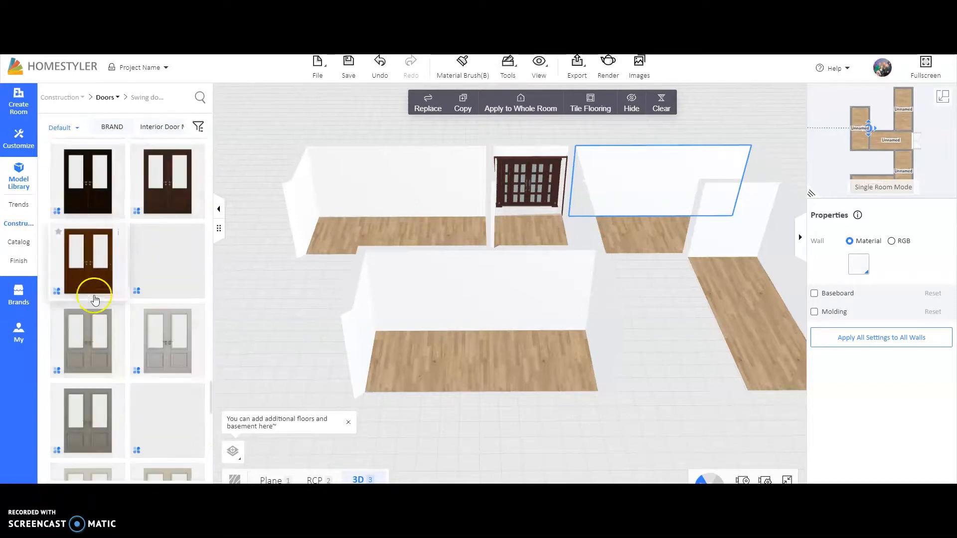
Step: Open the sliding doors category and place the light-framed two-panel glass door in the north wall of the lower horizontal room
mouse_move(103, 97)
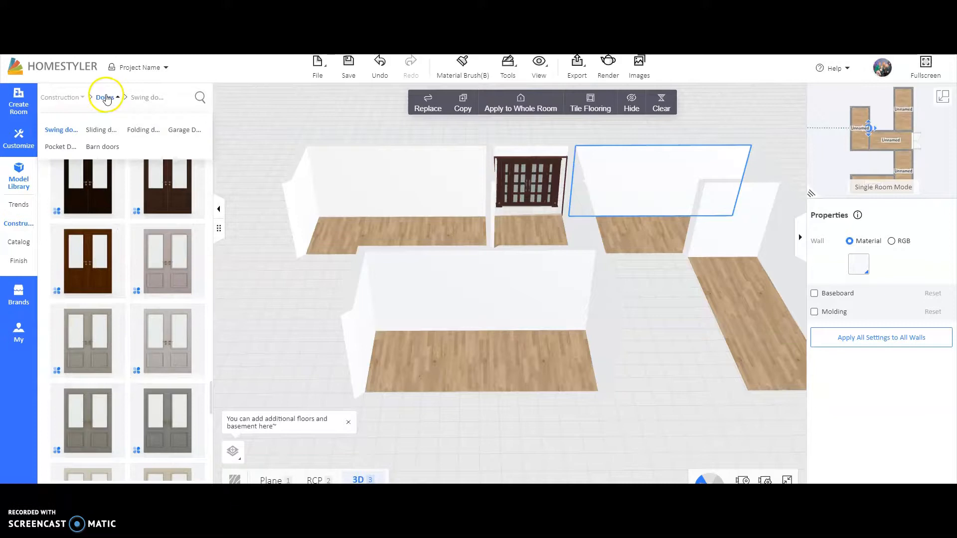
click(111, 132)
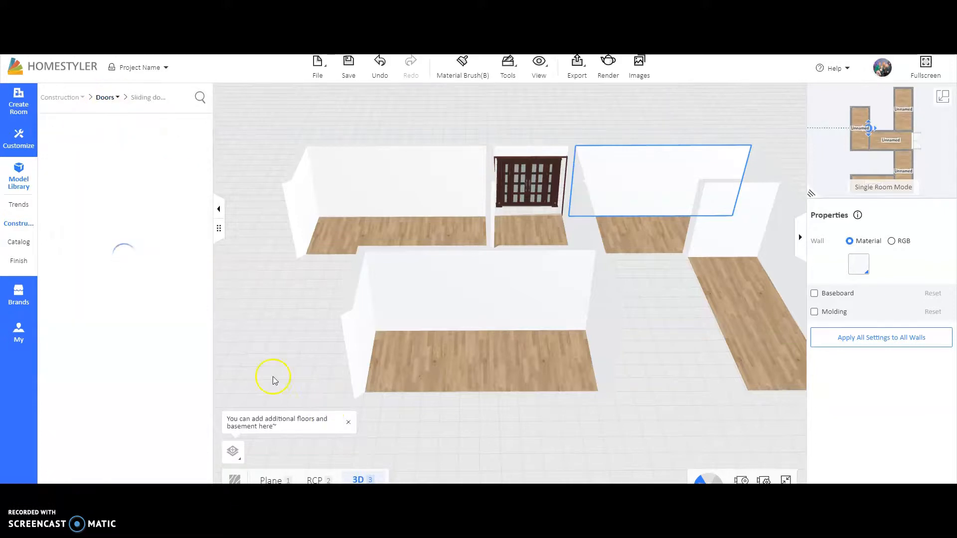
scroll(149, 305, down, 5)
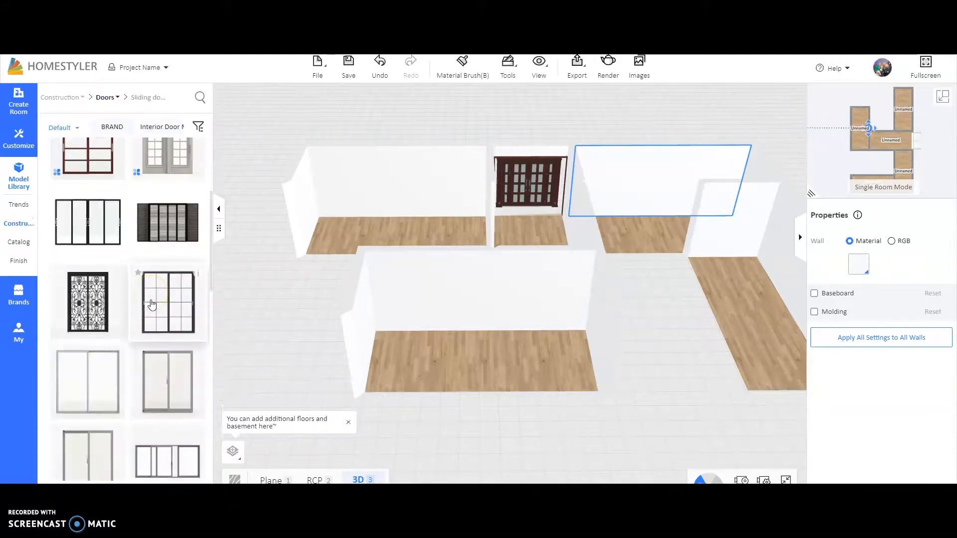
scroll(152, 305, down, 3)
click(79, 209)
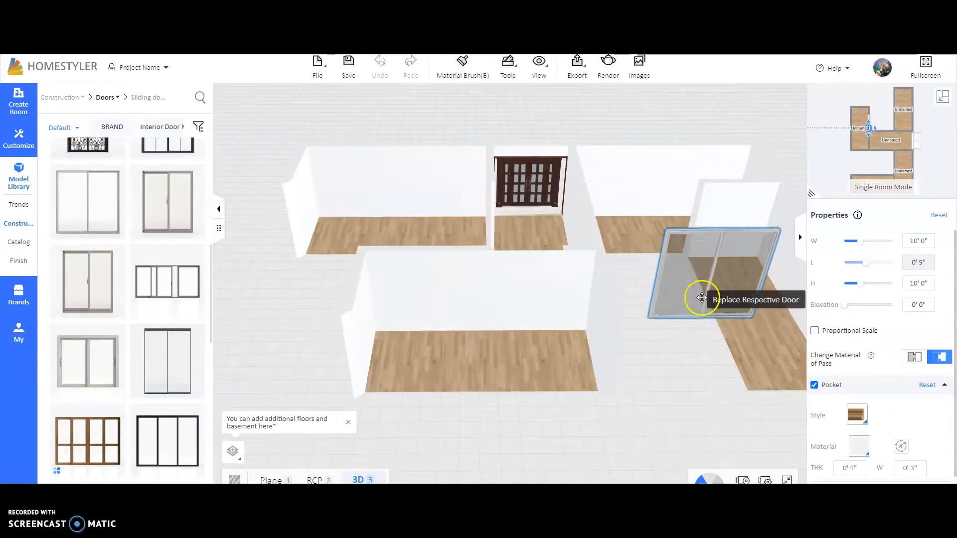
click(687, 423)
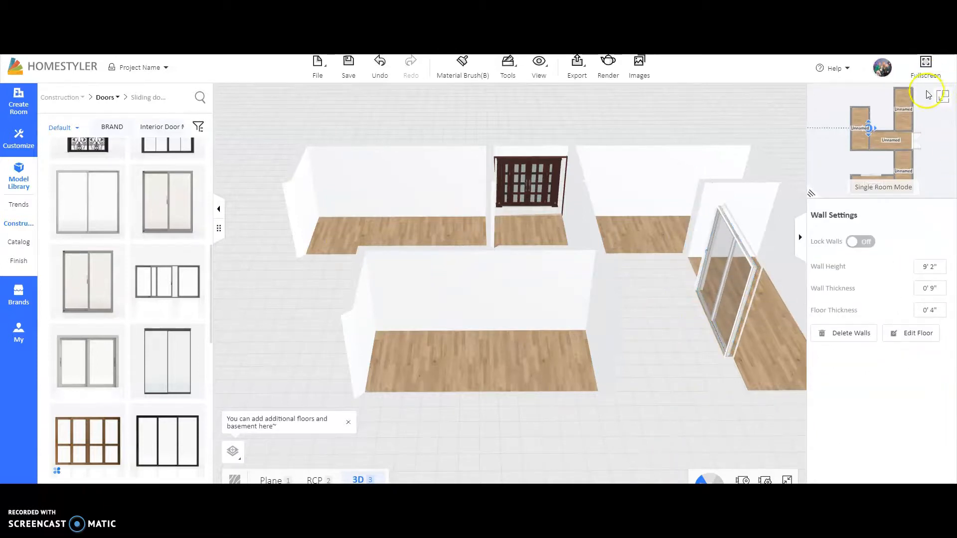
Step: In plan view, add the same sliding door to the middle horizontal room's south wall and the upper vertical room's west wall
click(942, 98)
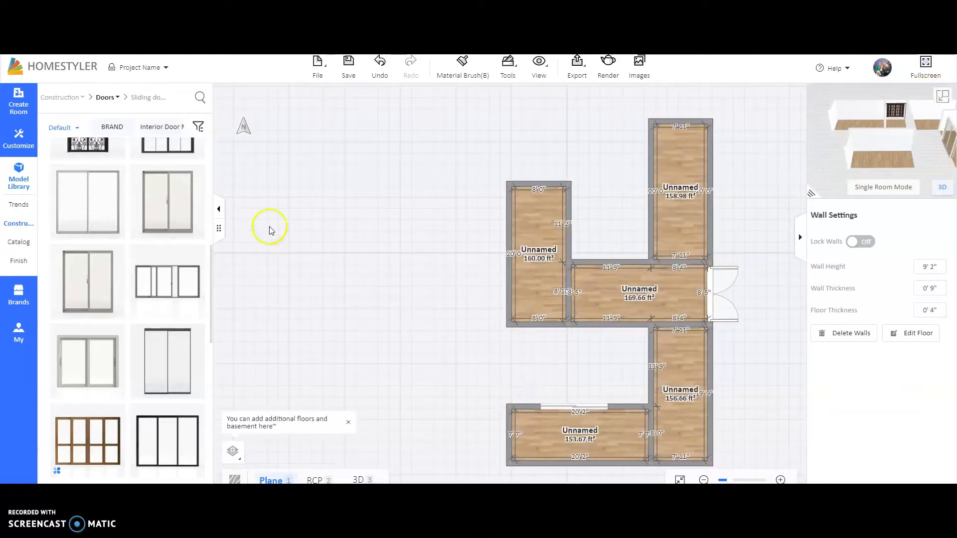
click(79, 199)
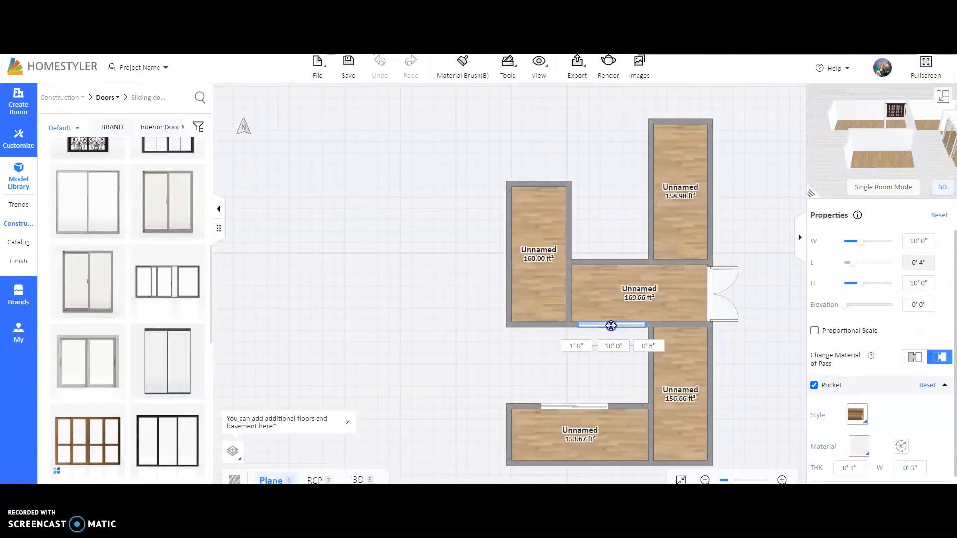
click(630, 319)
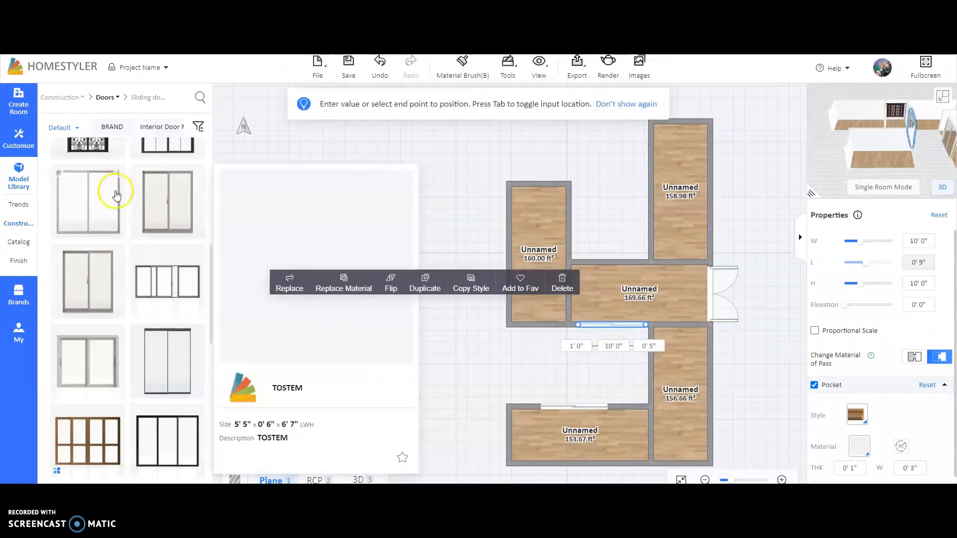
click(652, 192)
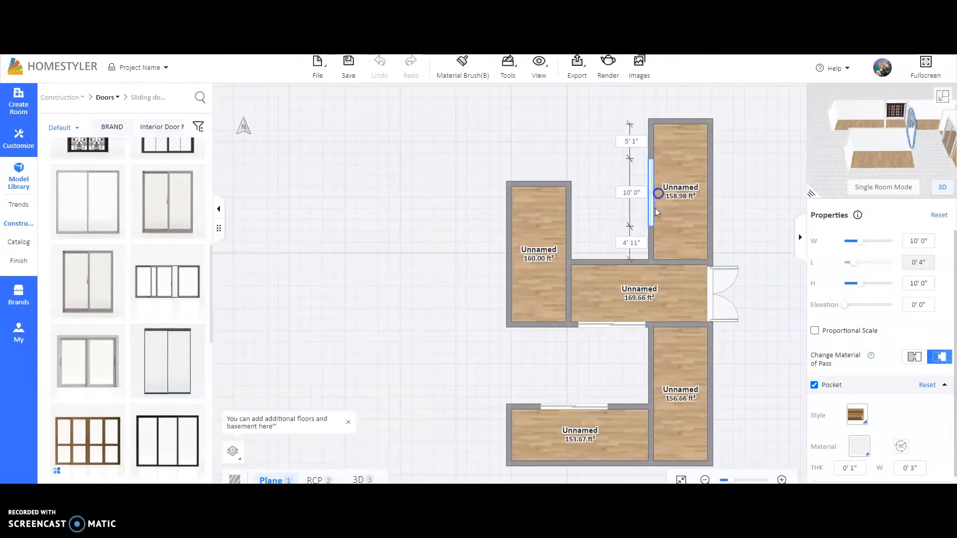
click(660, 193)
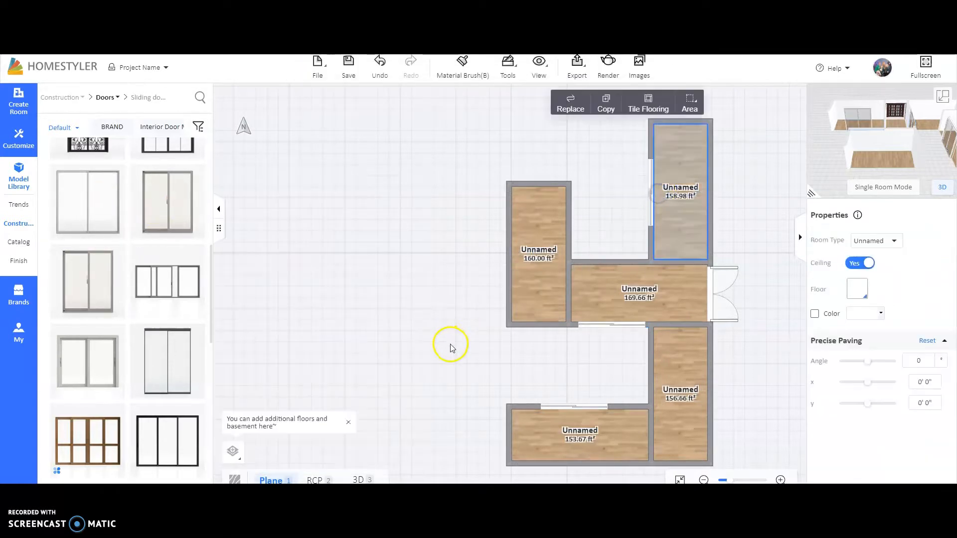
Step: Place the light-coloured pocket door from the construction models in the wall between the upper vertical room and the middle horizontal room
click(15, 224)
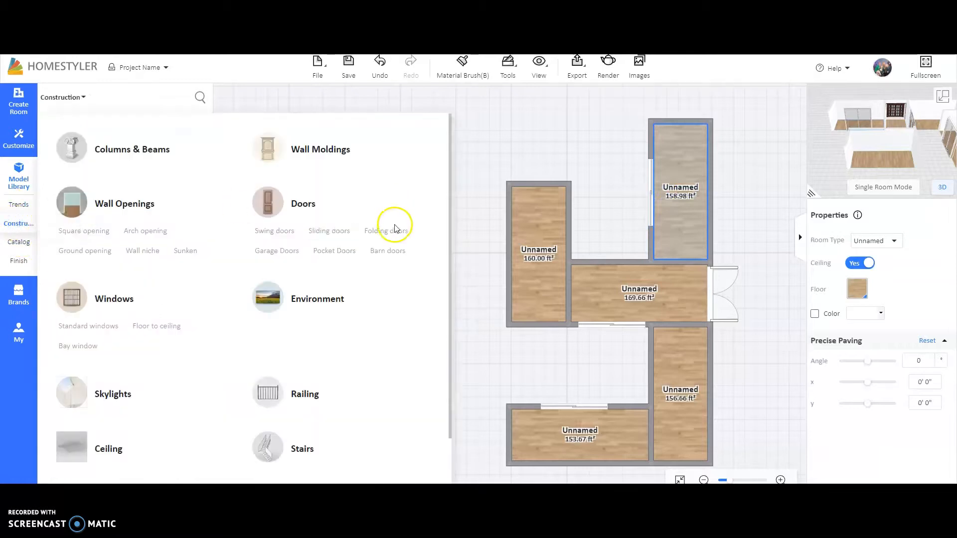
click(333, 251)
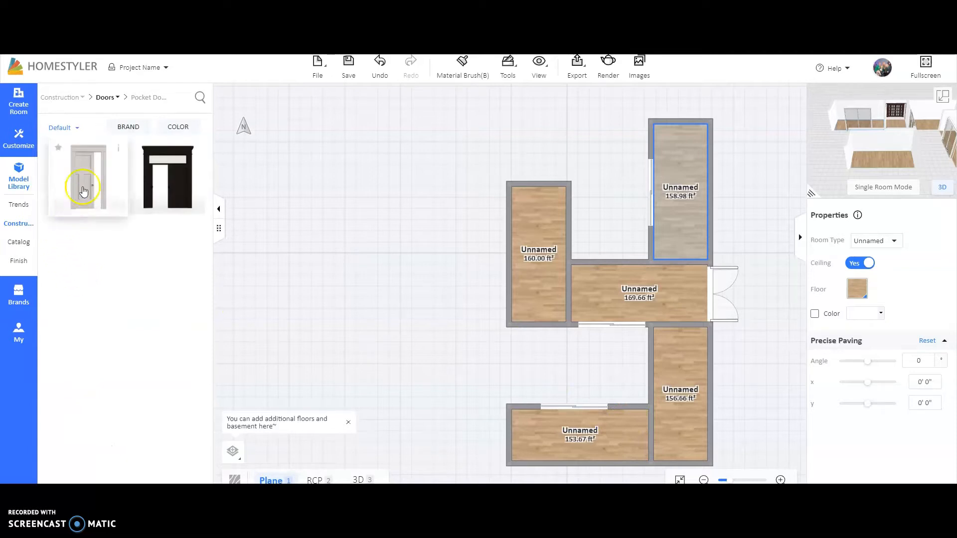
drag(632, 253, 687, 260)
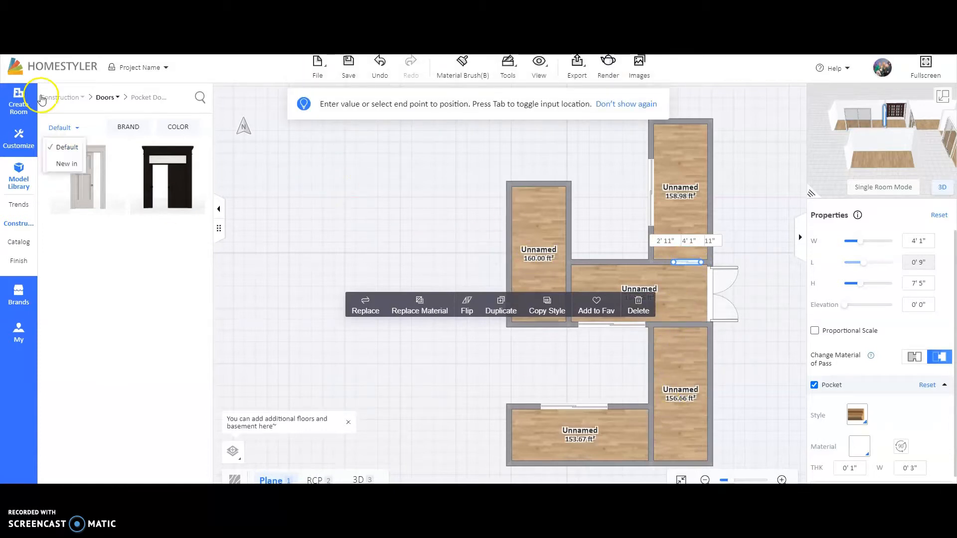
Step: Delete the walls separating the middle horizontal room from the west room and from the lower vertical room
click(19, 181)
click(20, 91)
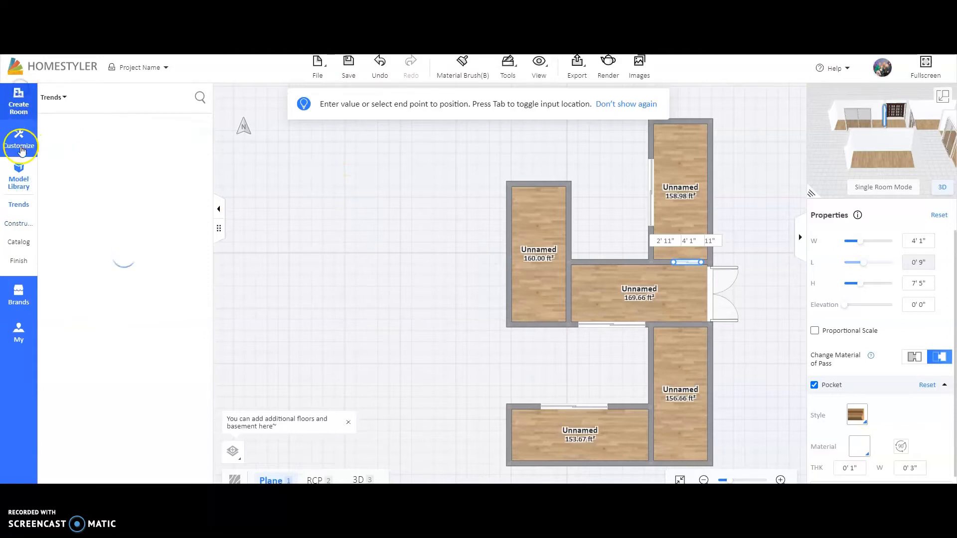
click(570, 286)
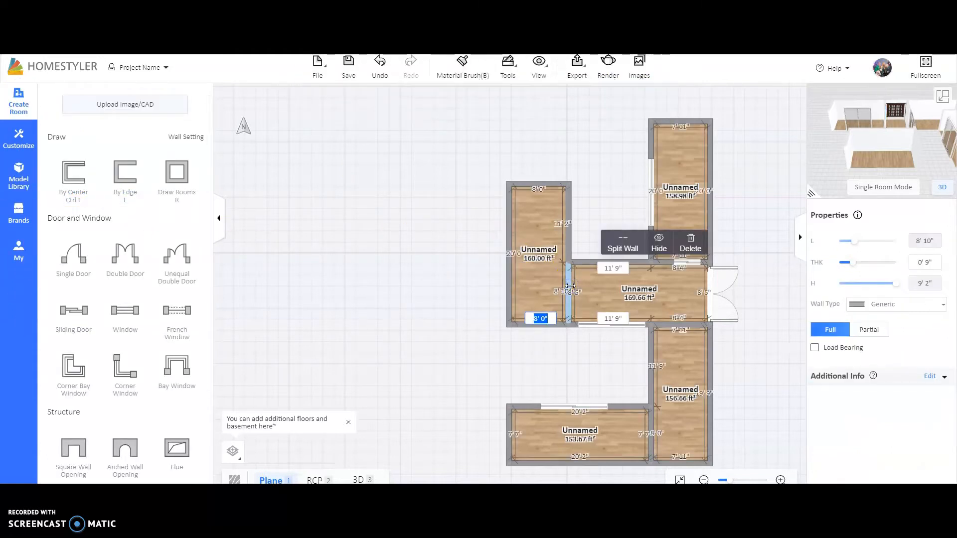
key(Delete)
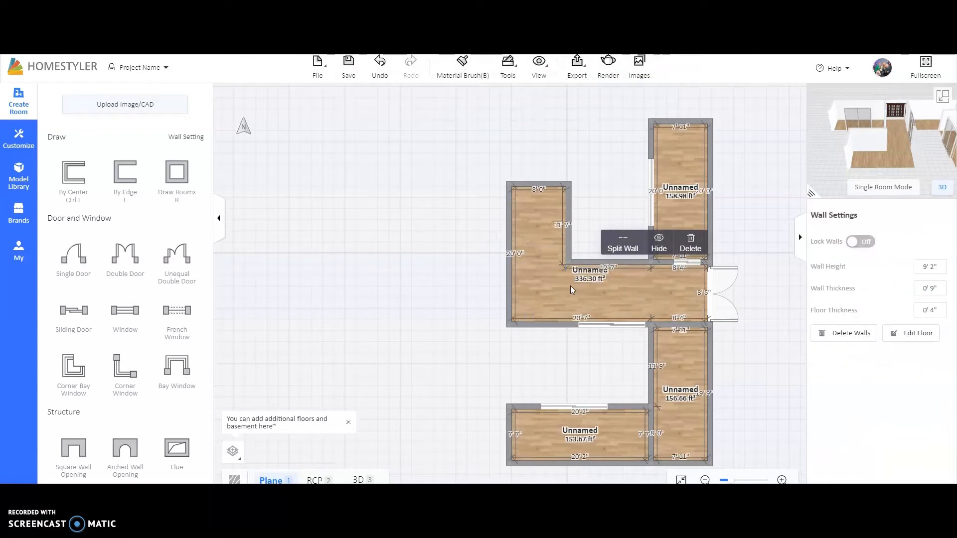
click(666, 323)
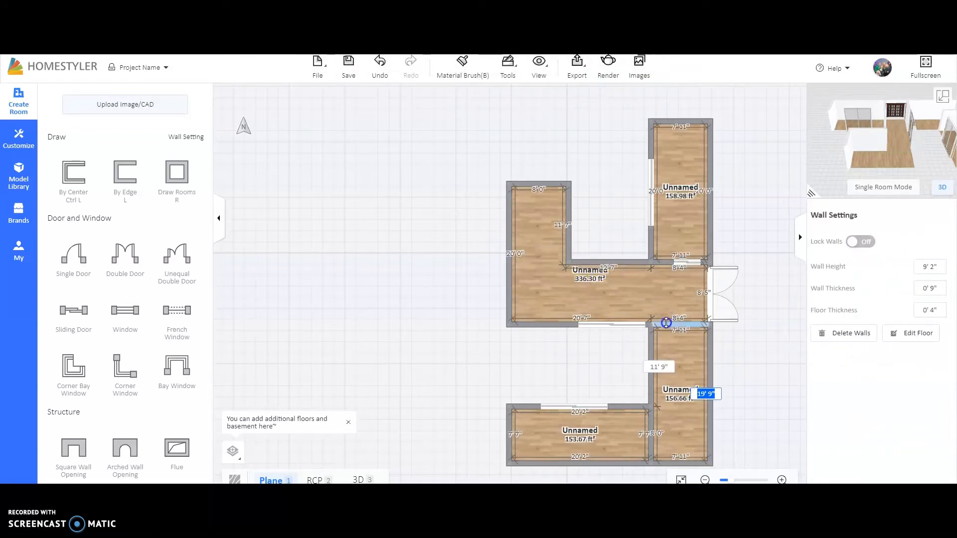
key(Delete)
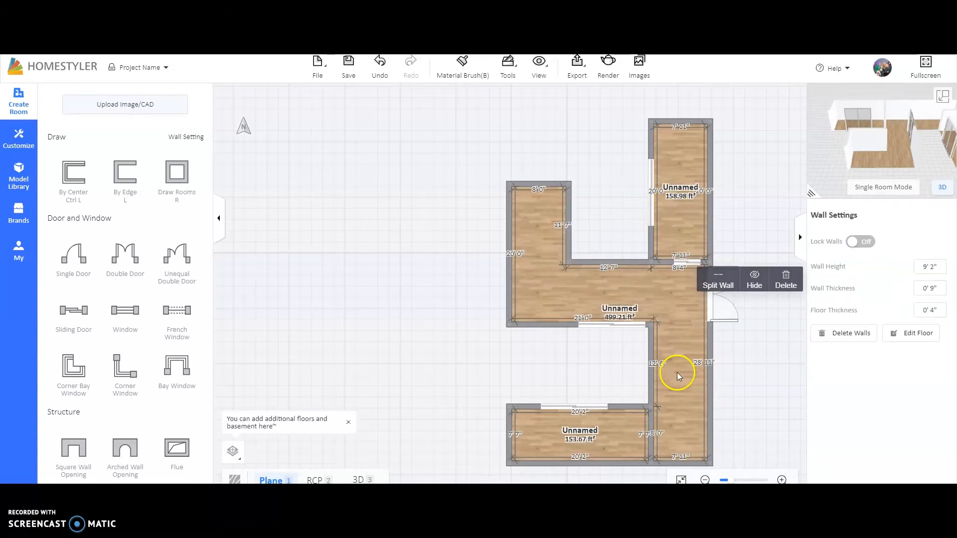
mouse_move(360, 479)
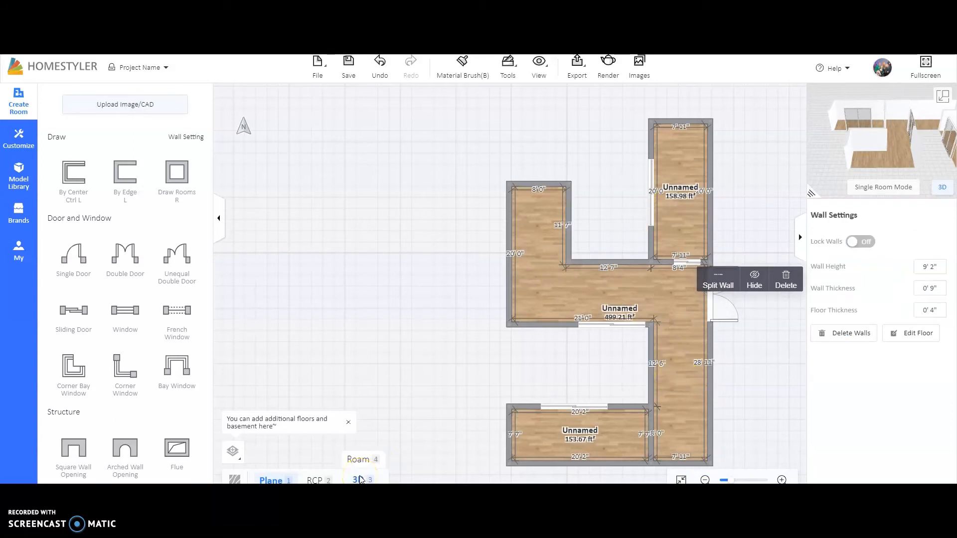